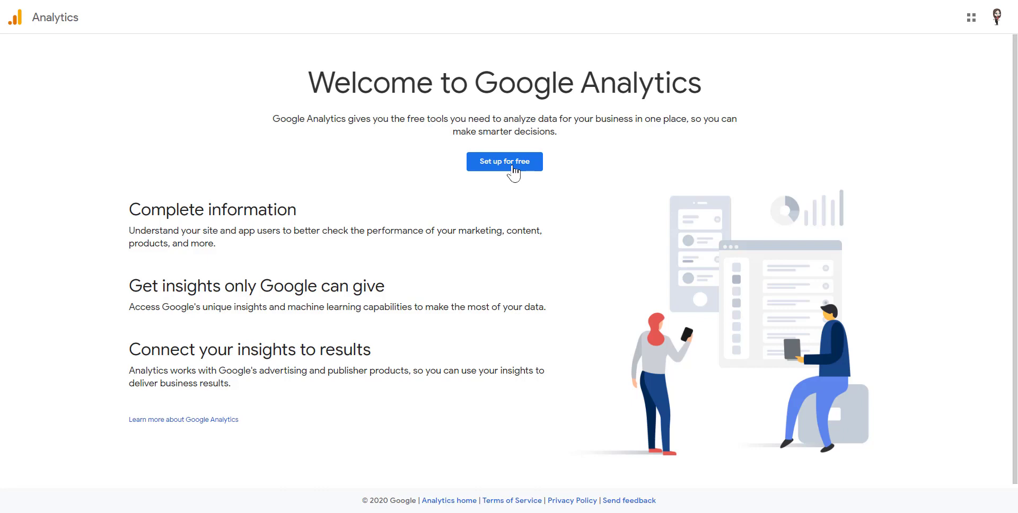
# Start a new Analytics account named 'Dynamics Portal'
pyautogui.click(517, 165)
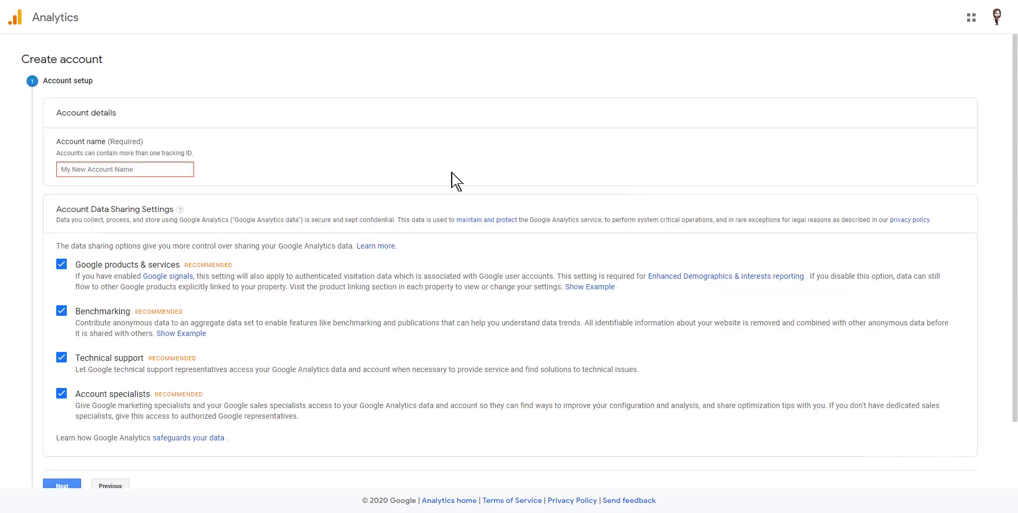
pyautogui.click(167, 170)
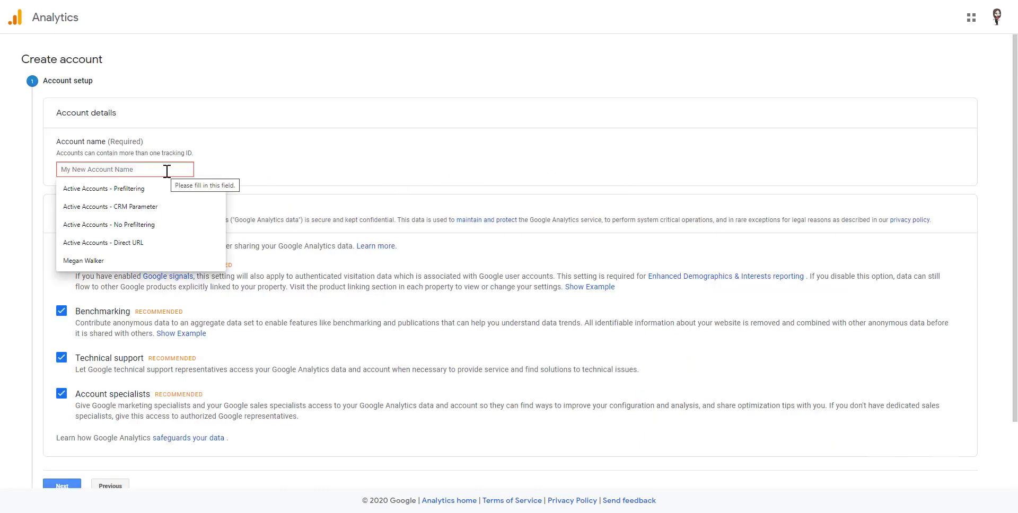
pyautogui.click(285, 166)
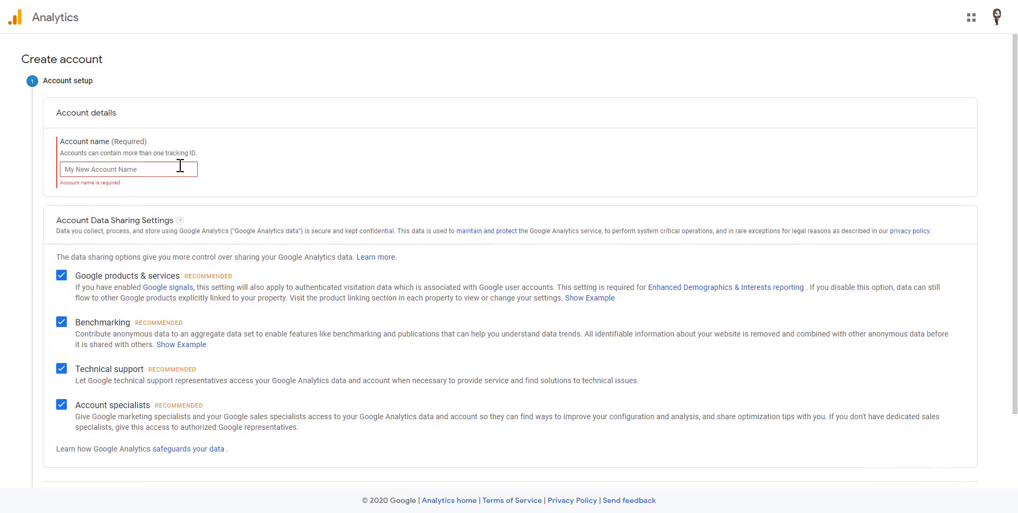
pyautogui.click(180, 168)
pyautogui.write('Dy')
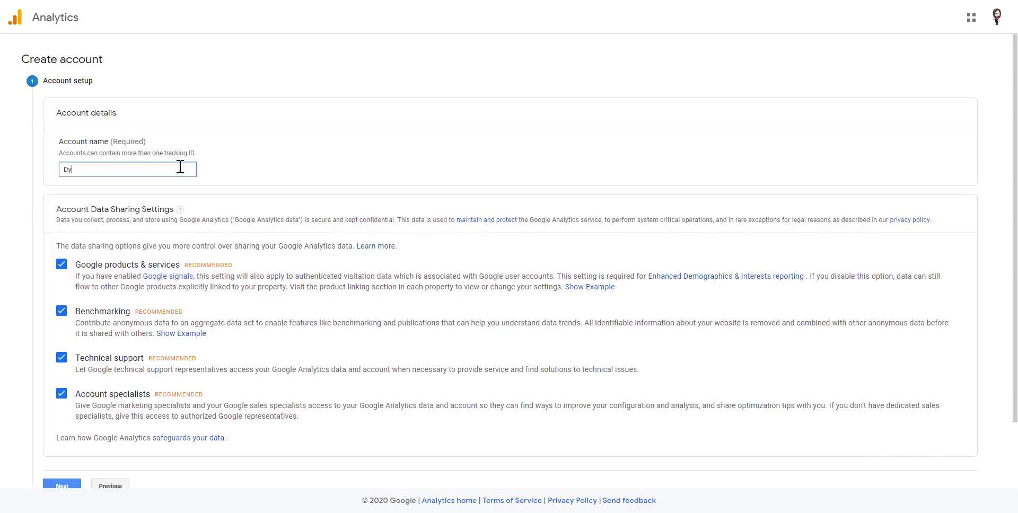
pyautogui.write('namics Portal')
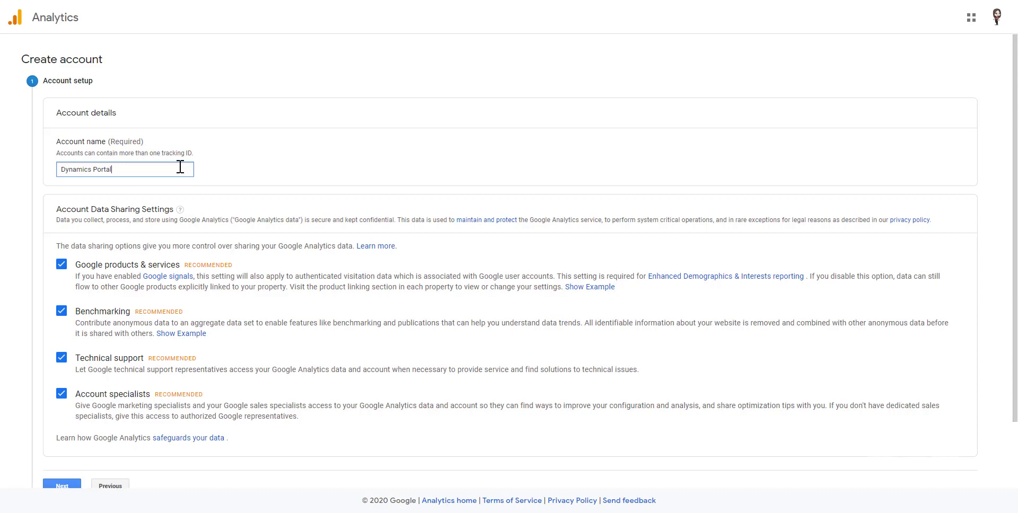
pyautogui.scroll(-2, 360, 224)
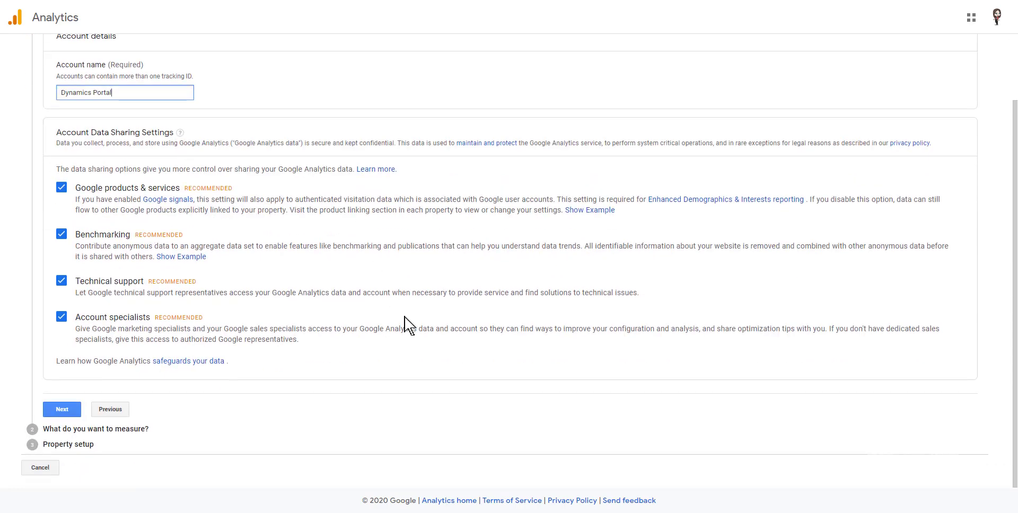
# Keep Web as what to measure and continue to the property setup
pyautogui.click(62, 410)
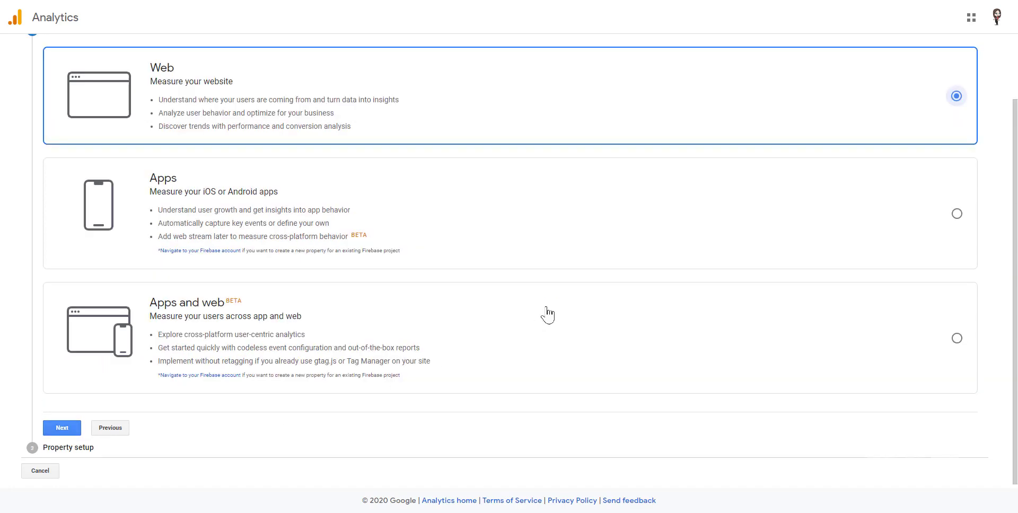
pyautogui.scroll(2, 548, 314)
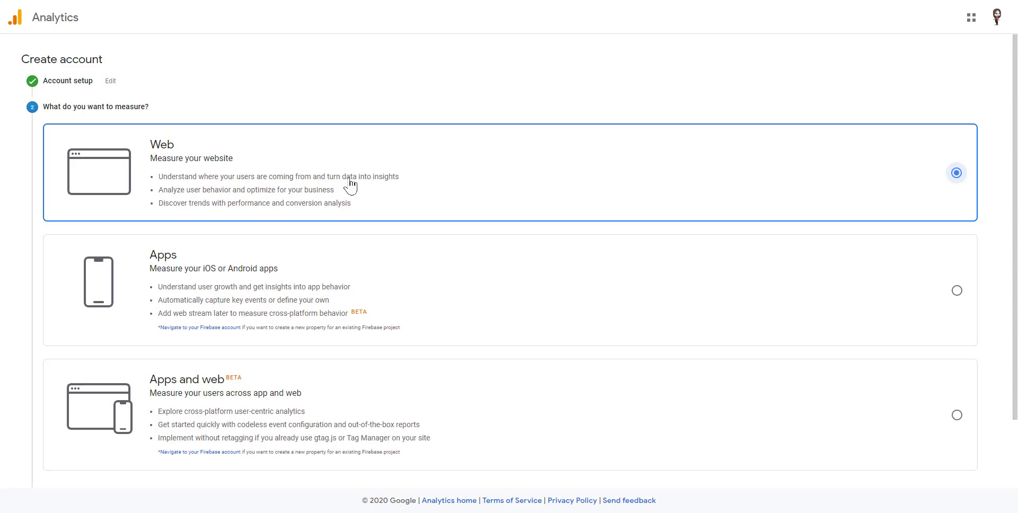
pyautogui.scroll(-2, 372, 199)
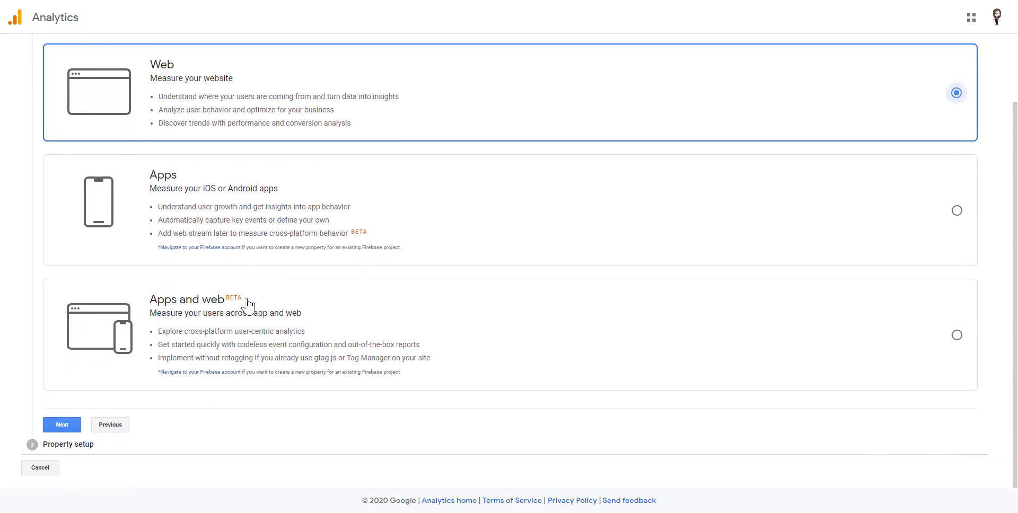
pyautogui.click(69, 424)
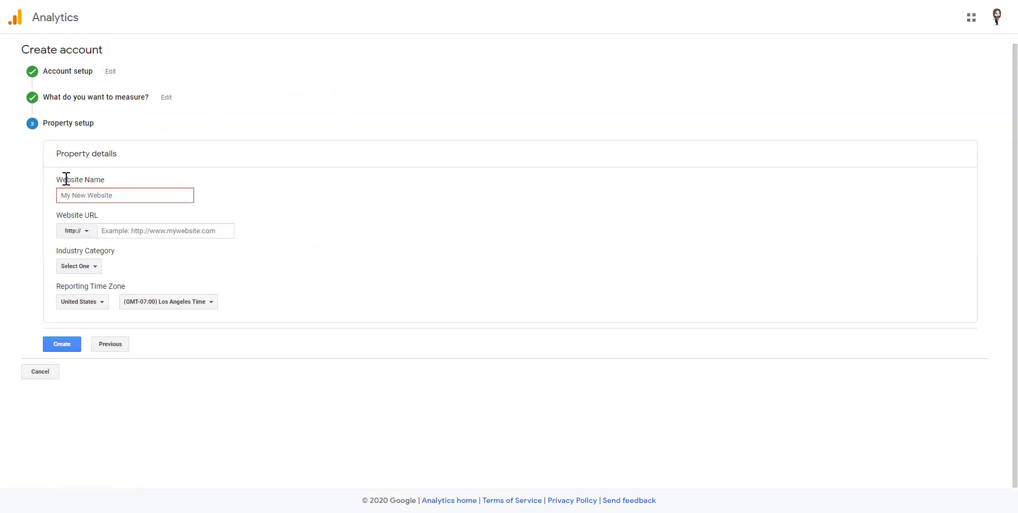
pyautogui.click(115, 196)
pyautogui.write('Dynamics Portal')
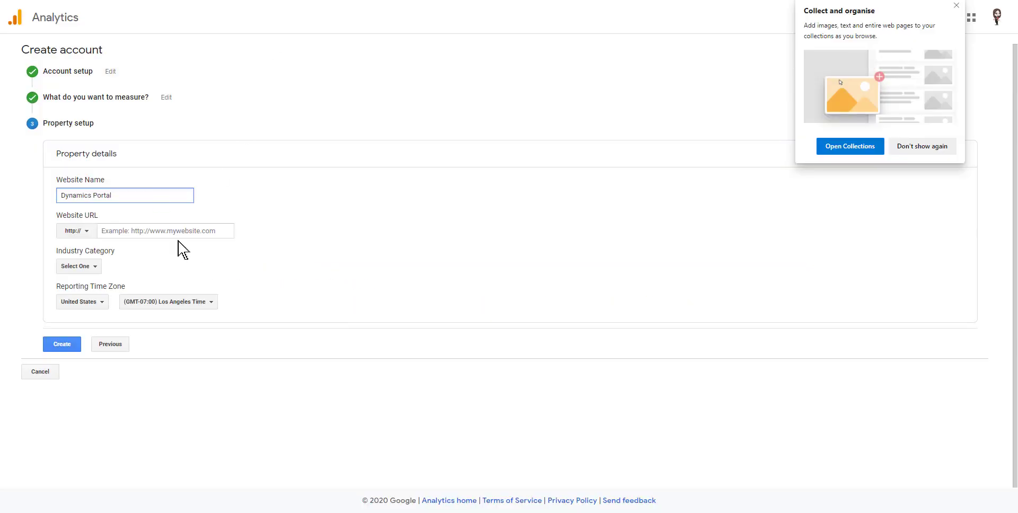
pyautogui.click(175, 232)
pyautogui.hotkey('ctrl', 'v')
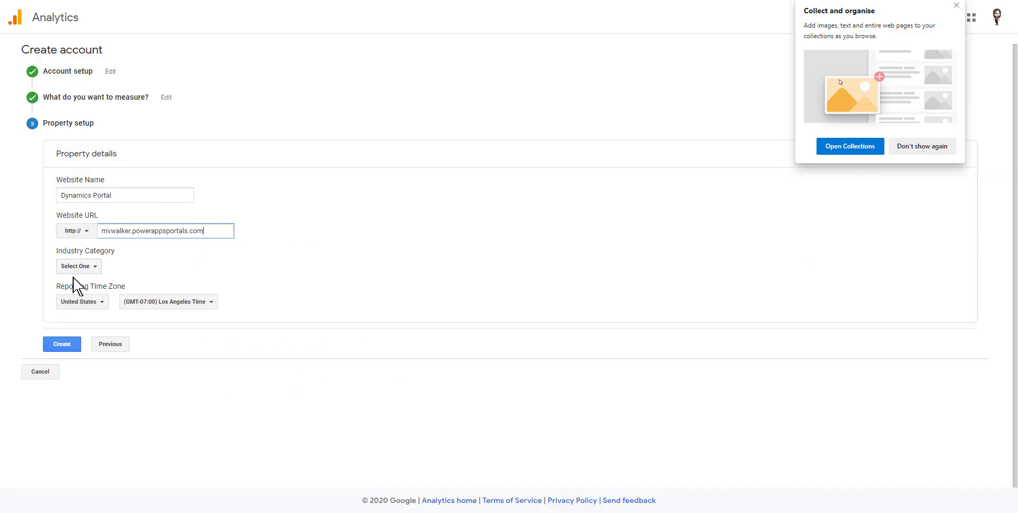
pyautogui.click(93, 232)
pyautogui.click(99, 268)
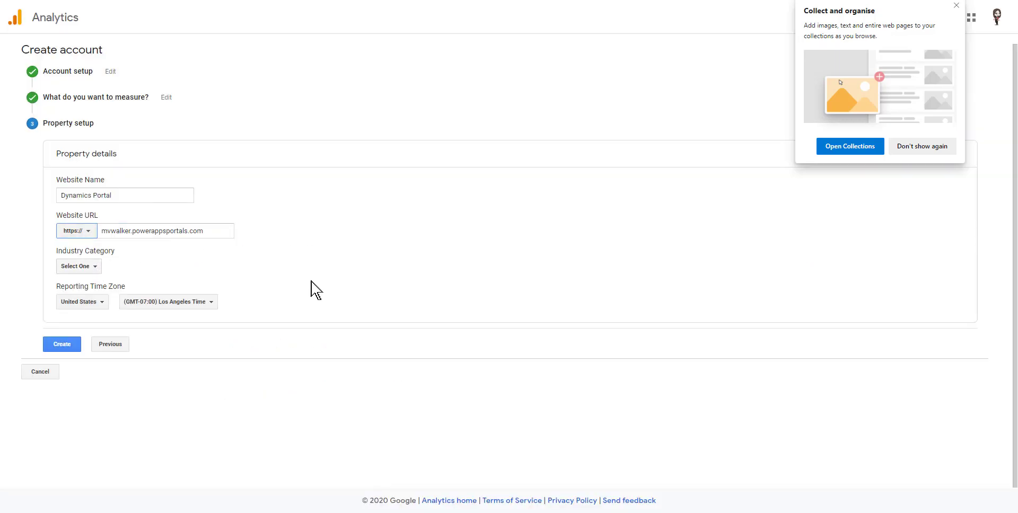
# Set the reporting country to United Kingdom and create the property
pyautogui.click(104, 306)
pyautogui.write('unit')
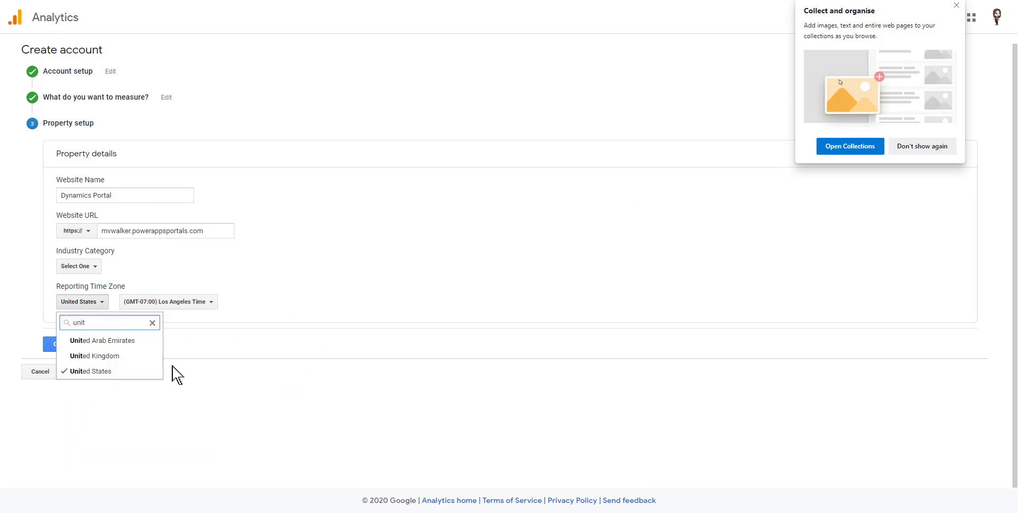
pyautogui.click(101, 357)
pyautogui.click(72, 348)
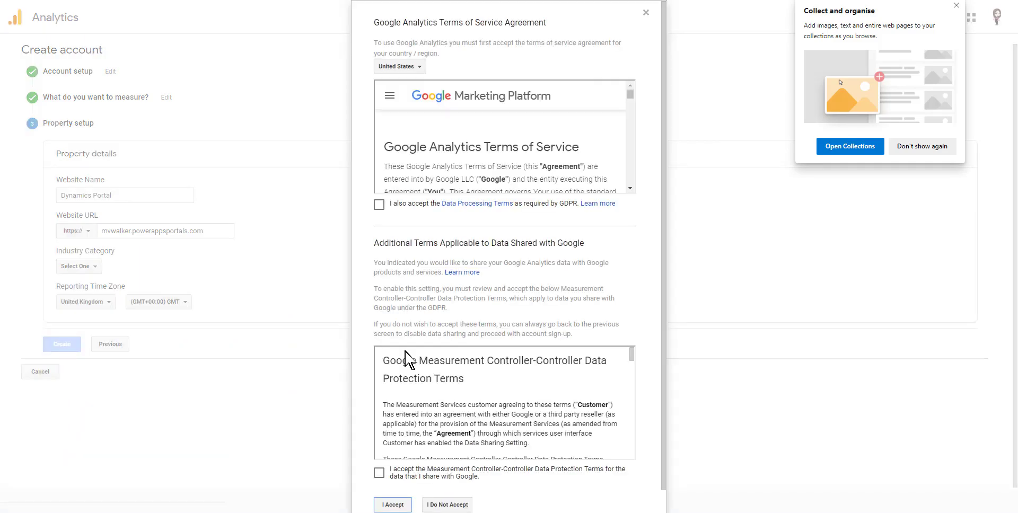
# Accept the United Kingdom terms of service, including both GDPR data protection terms
pyautogui.click(418, 68)
pyautogui.write('uni')
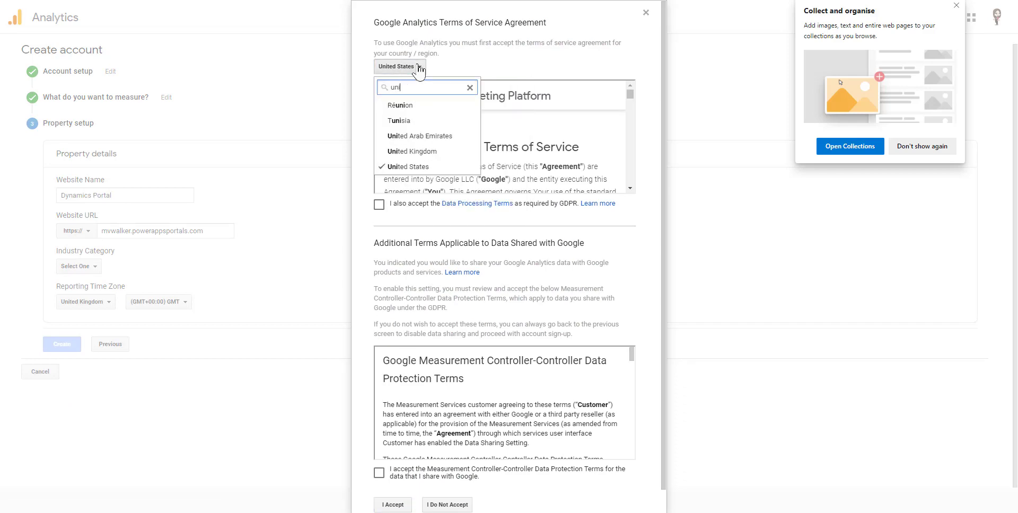
pyautogui.click(425, 152)
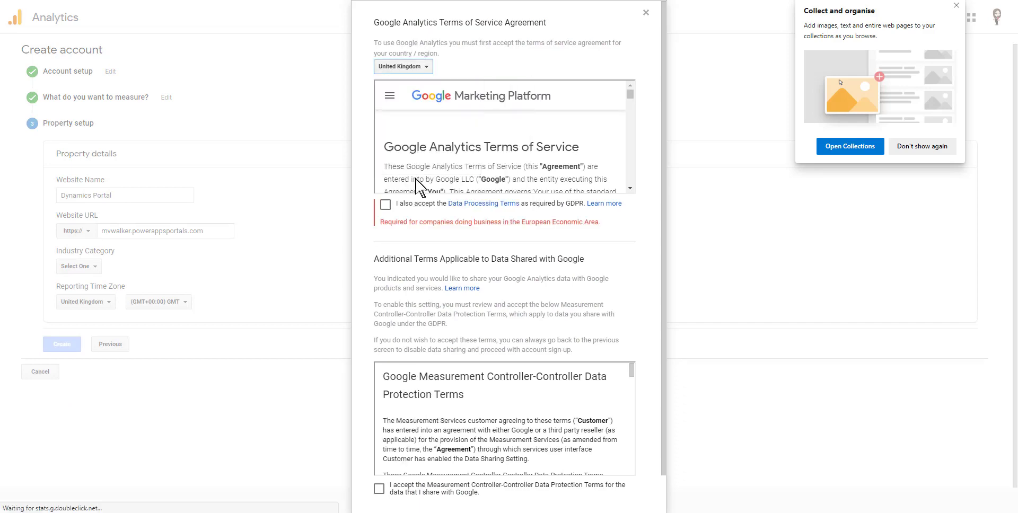
pyautogui.click(384, 205)
pyautogui.scroll(-1, 618, 235)
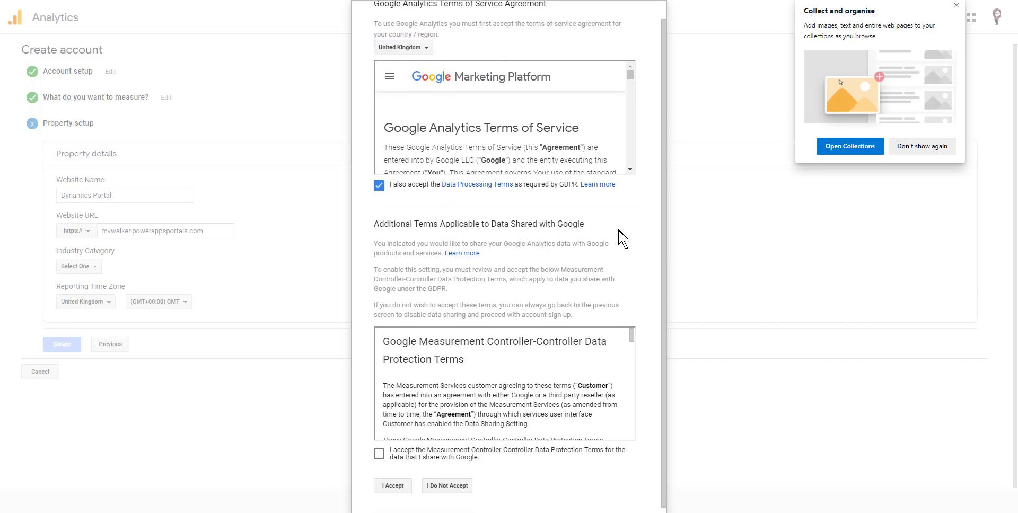
pyautogui.click(379, 449)
pyautogui.click(393, 481)
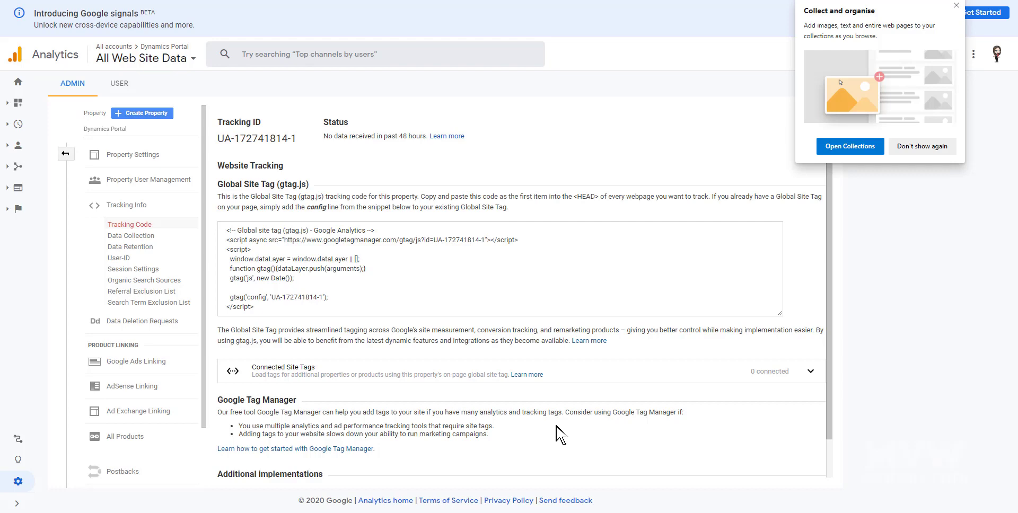
# Select the property's Tracking ID for copying
pyautogui.moveTo(296, 139); pyautogui.dragTo(220, 141)
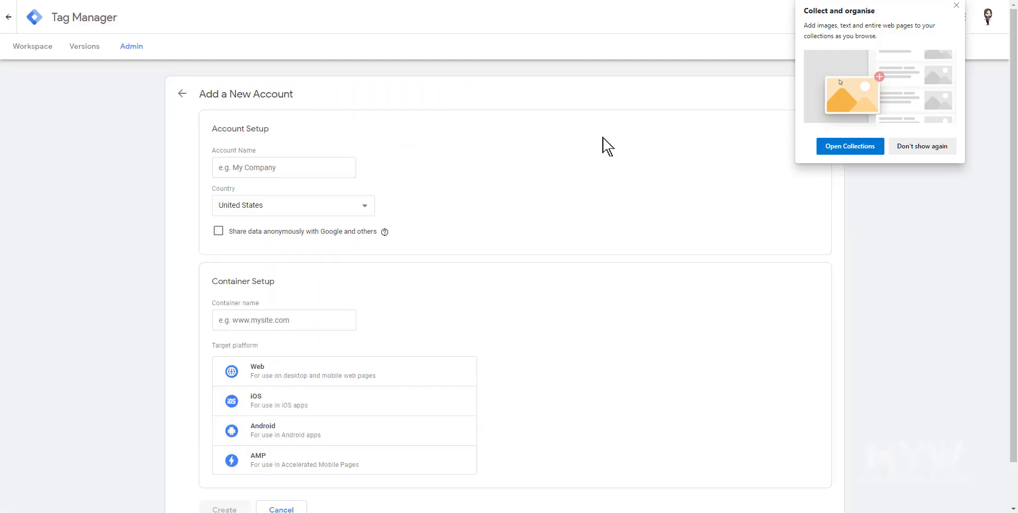
# Name the Tag Manager account 'Dynamics Portal' with country United Kingdom
pyautogui.click(351, 168)
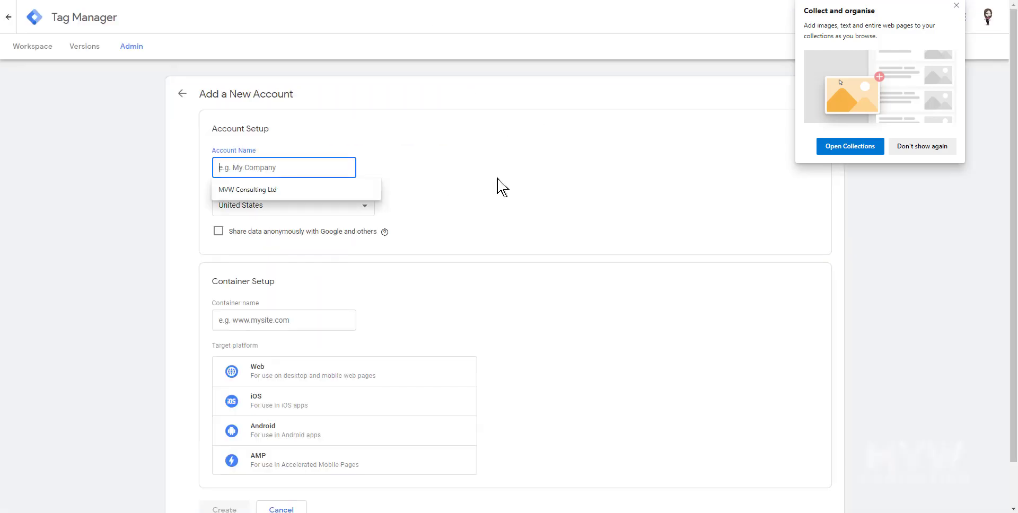
pyautogui.write('Dyna')
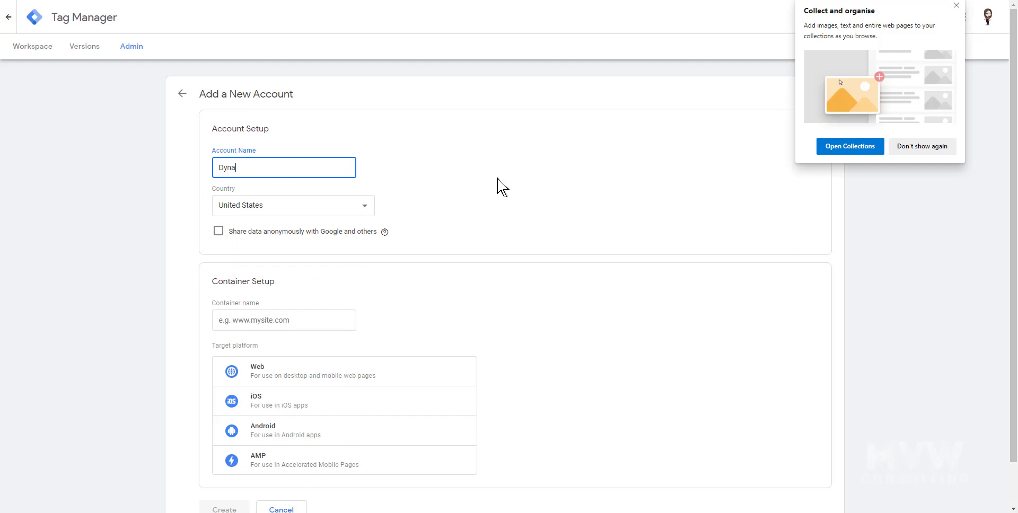
pyautogui.write('mics Portal')
pyautogui.click(354, 213)
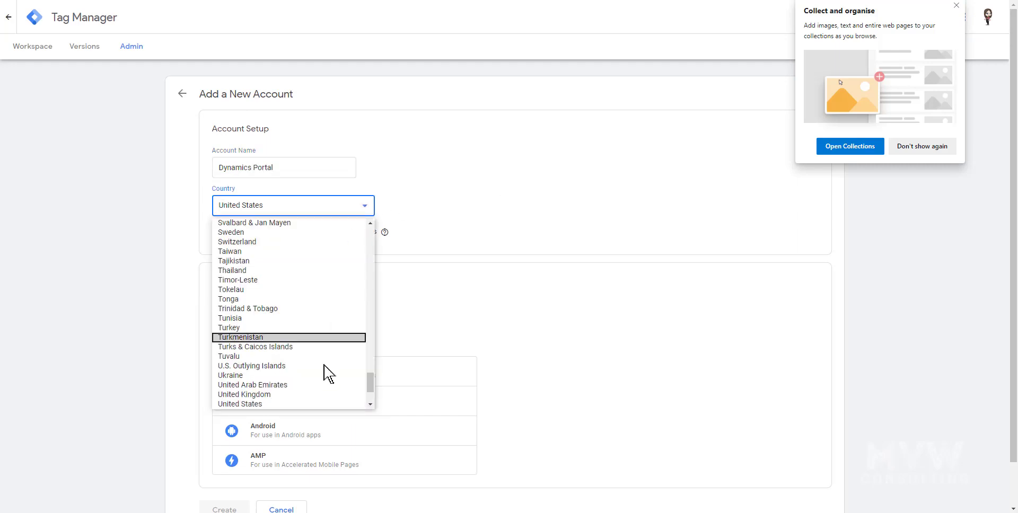
pyautogui.click(313, 394)
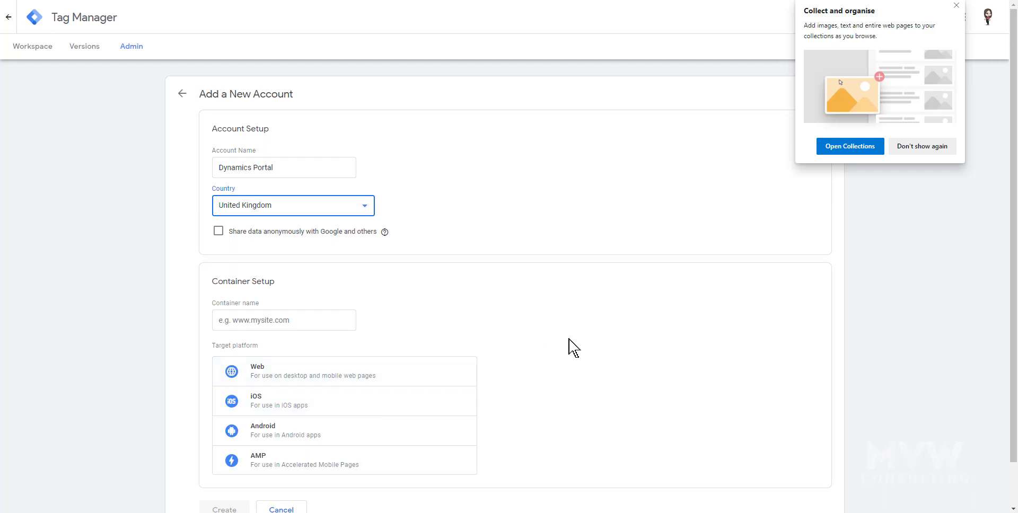
# Name the container 'Dynamics Portals' with Web as its target platform
pyautogui.scroll(-1, 578, 325)
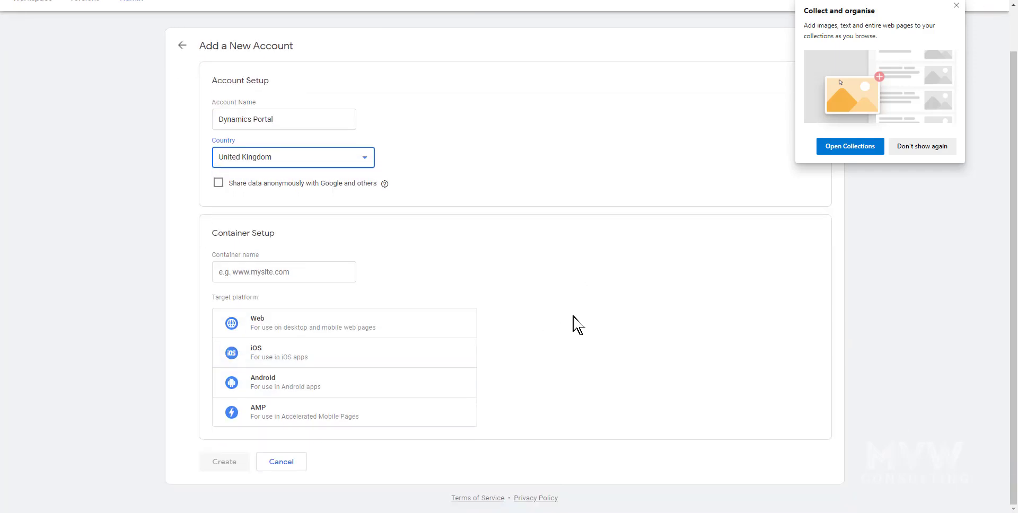
pyautogui.click(326, 273)
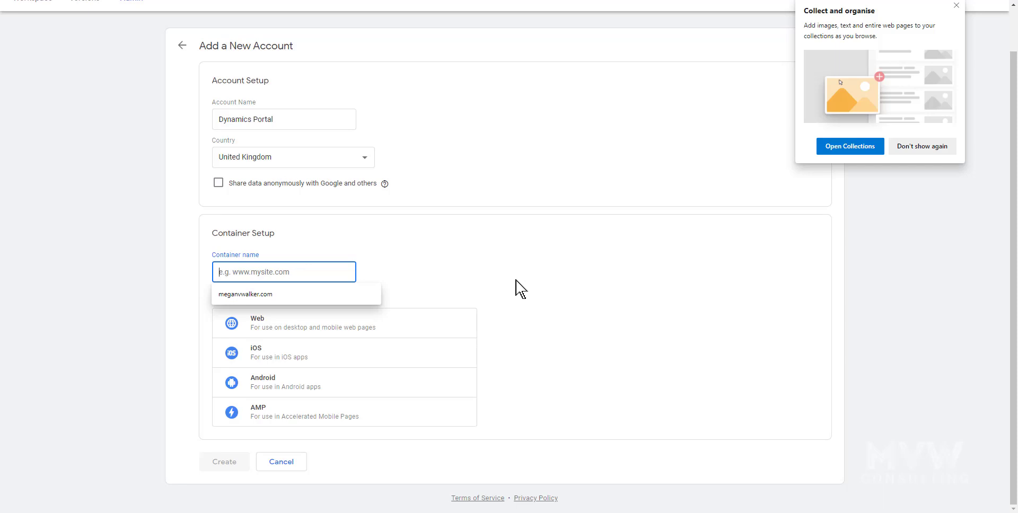
pyautogui.write('Dyna')
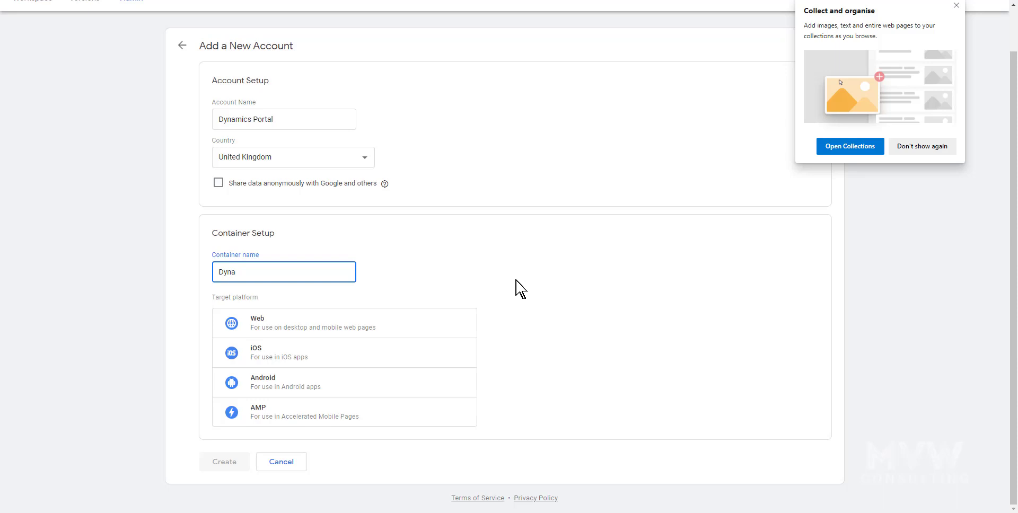
pyautogui.write('mics')
pyautogui.write('Portals')
pyautogui.click(357, 330)
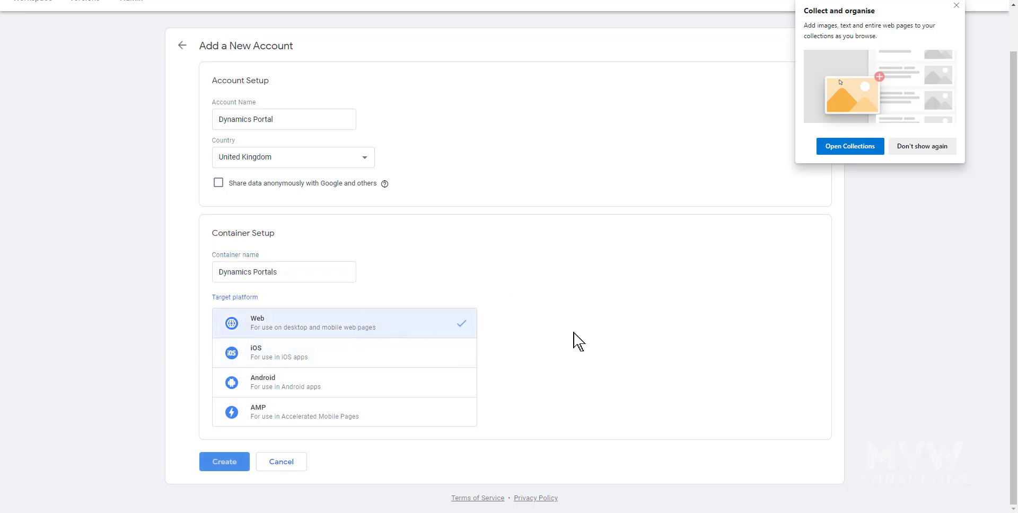
# Create the container, accept the GDPR terms, and copy the head install snippet
pyautogui.click(224, 466)
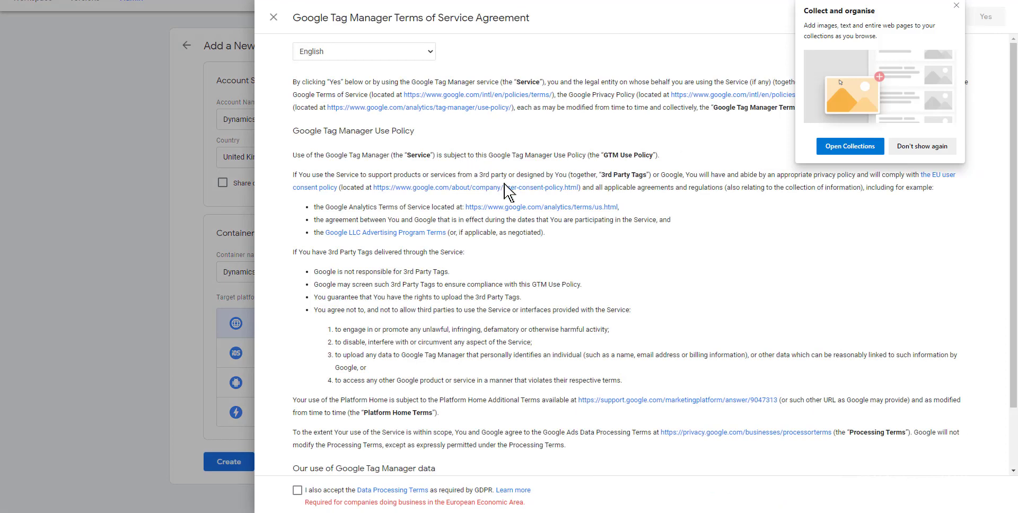
pyautogui.click(298, 491)
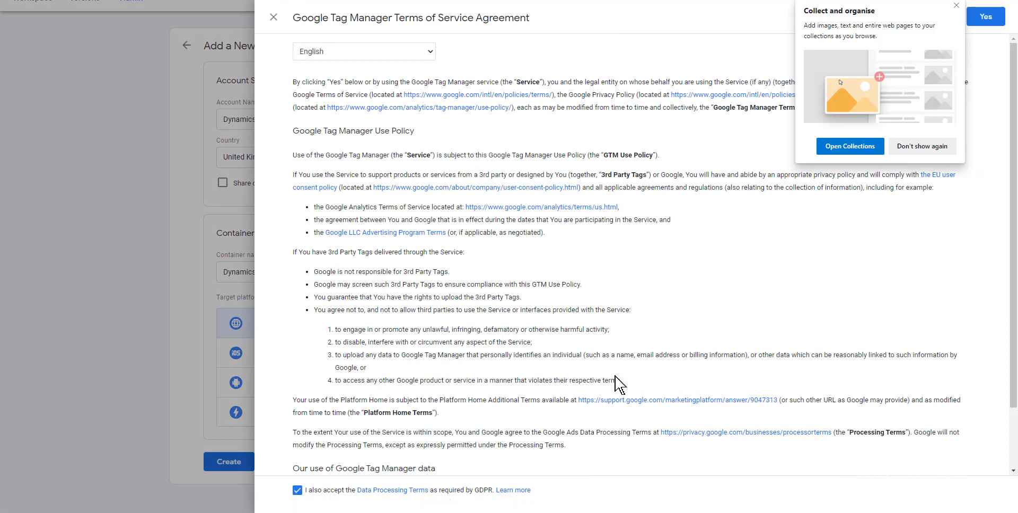
pyautogui.scroll(-2, 619, 385)
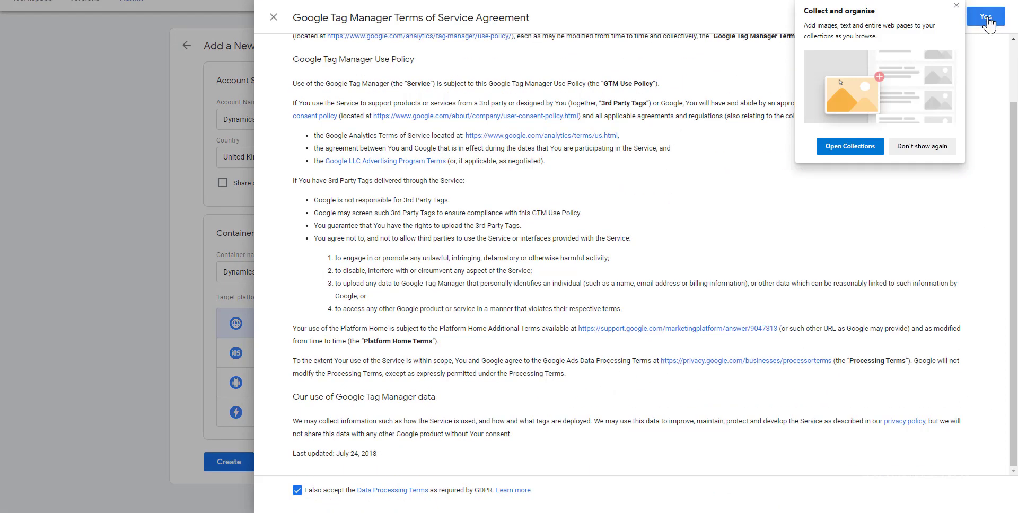
pyautogui.click(957, 9)
pyautogui.click(986, 17)
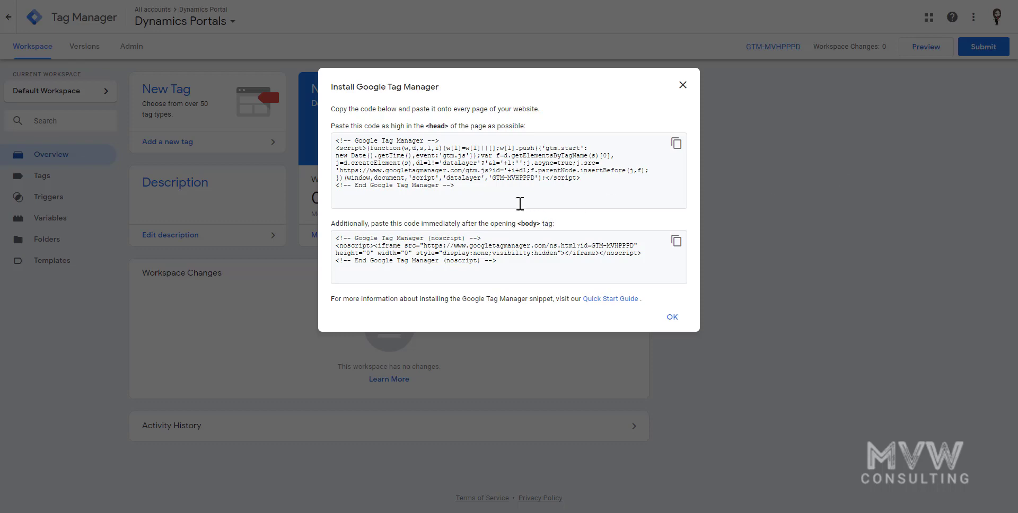
pyautogui.click(676, 144)
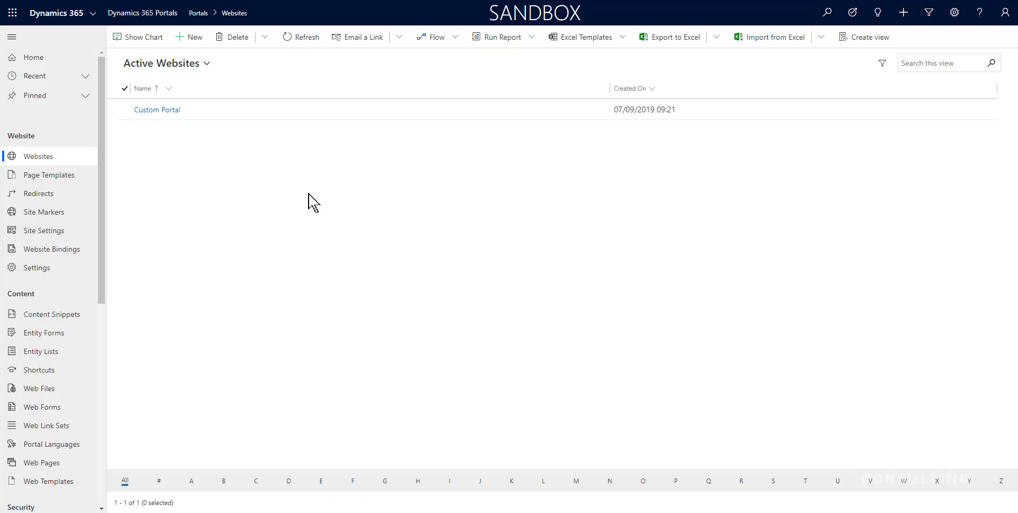
# Open the Header template from the portal's Web Templates list
pyautogui.scroll(-5, 52, 296)
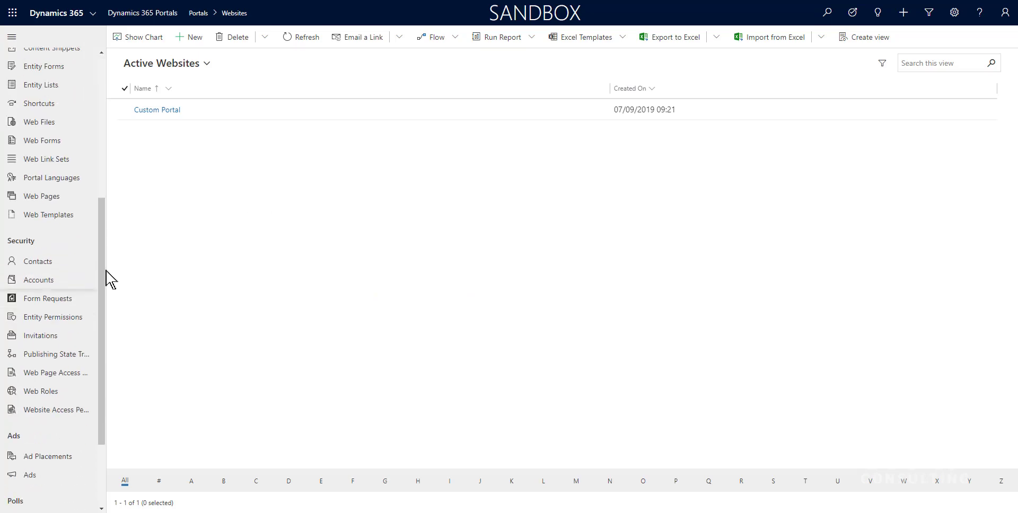
pyautogui.click(57, 202)
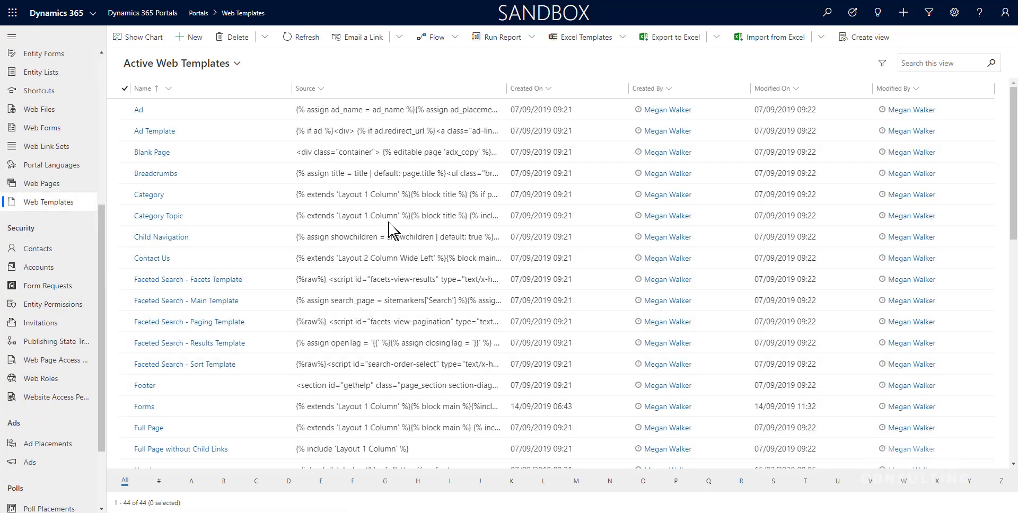
pyautogui.scroll(-4, 329, 302)
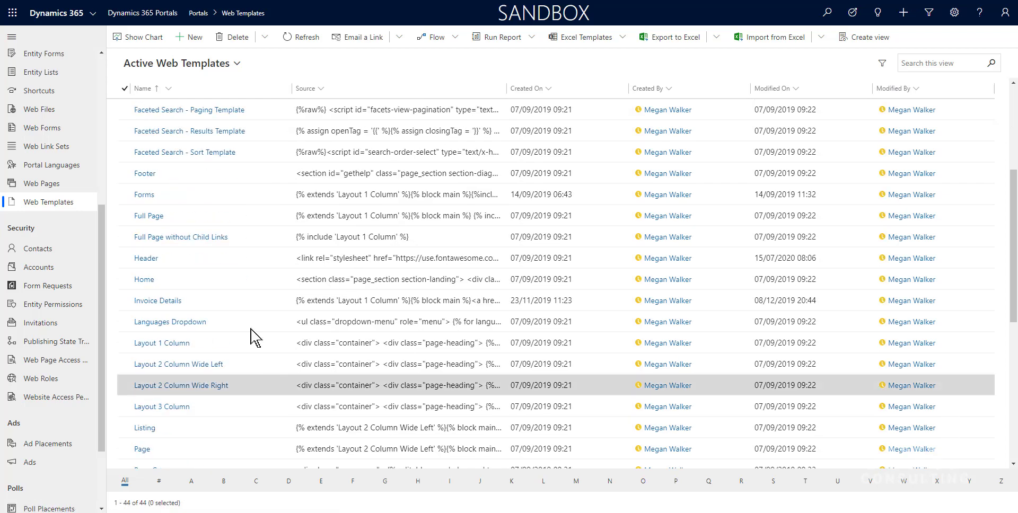
pyautogui.click(152, 258)
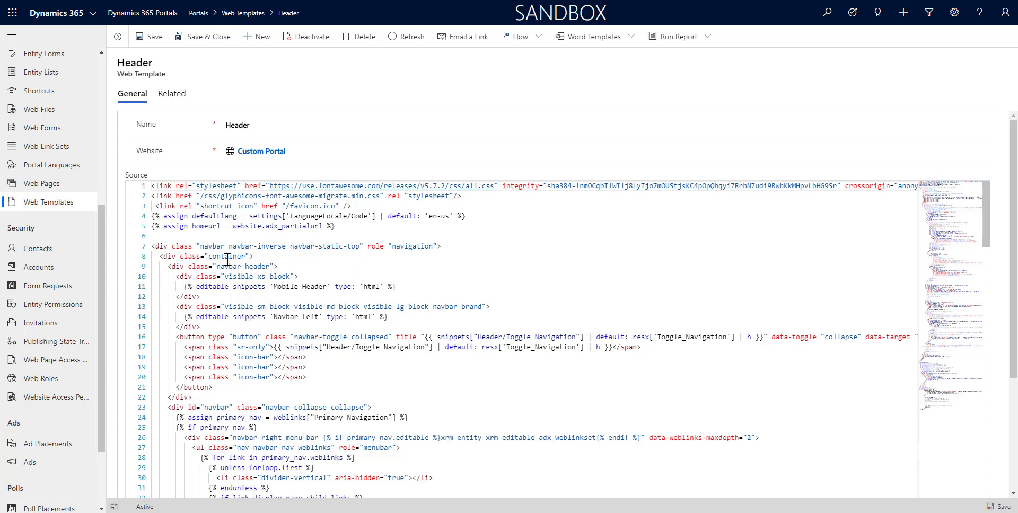
# Paste the Tag Manager head snippet above the existing Header template code
pyautogui.click(152, 186)
pyautogui.press('Return')
pyautogui.press('Up')
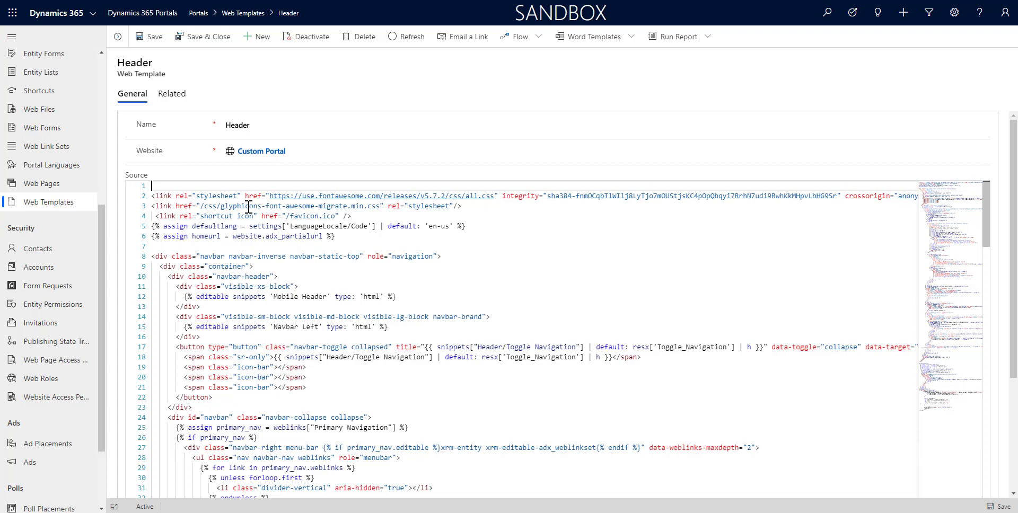
pyautogui.hotkey('ctrl', 'v')
pyautogui.press('Return')
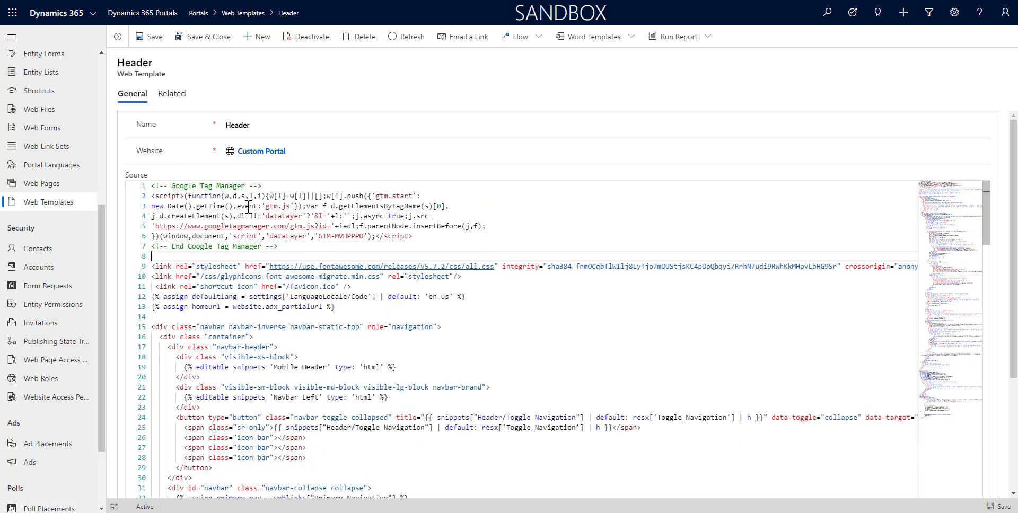
pyautogui.moveTo(278, 247); pyautogui.dragTo(113, 186)
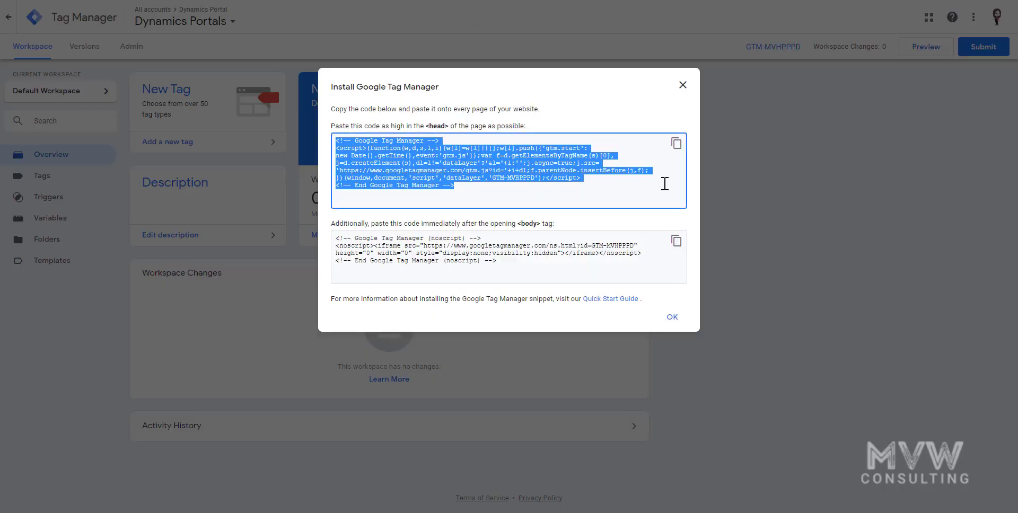
# Copy the noscript body snippet from Tag Manager's install dialog
pyautogui.click(579, 278)
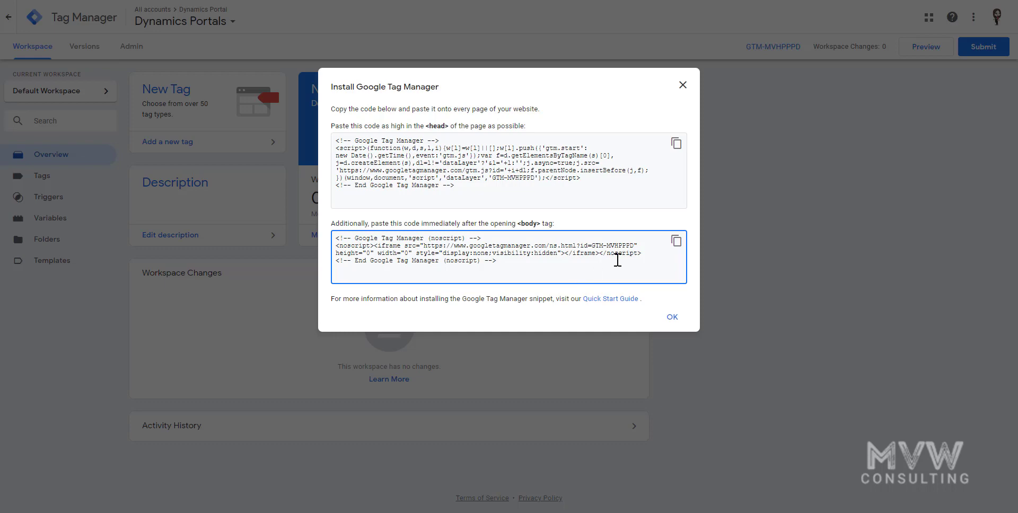
pyautogui.click(676, 241)
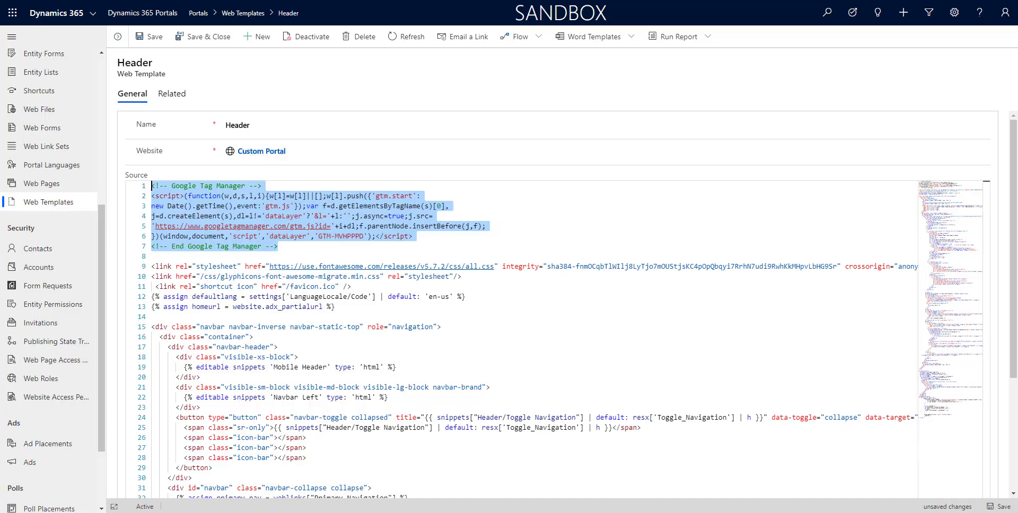
pyautogui.scroll(-2, 651, 260)
pyautogui.scroll(-20, 651, 261)
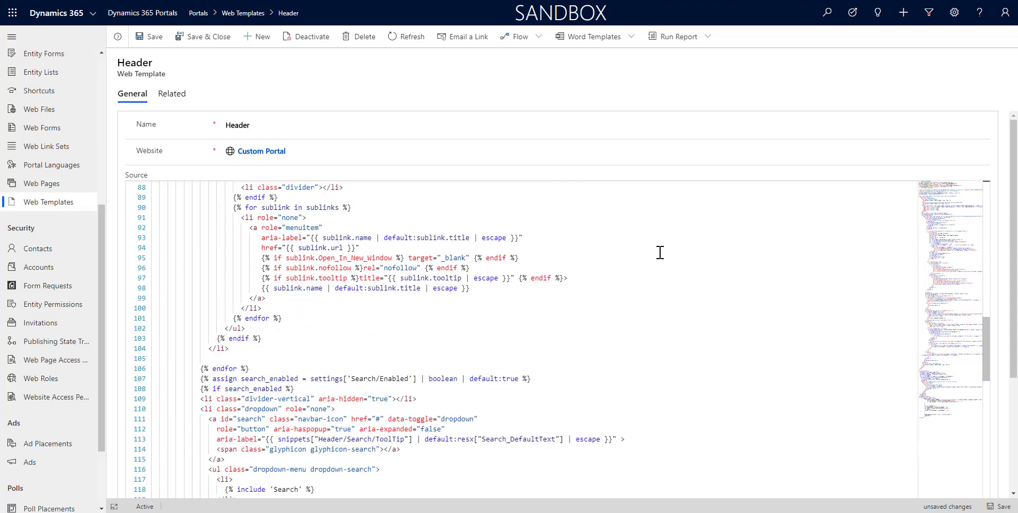
# Append the noscript snippet after the final closing script tag, then save and close the template
pyautogui.scroll(-20, 660, 252)
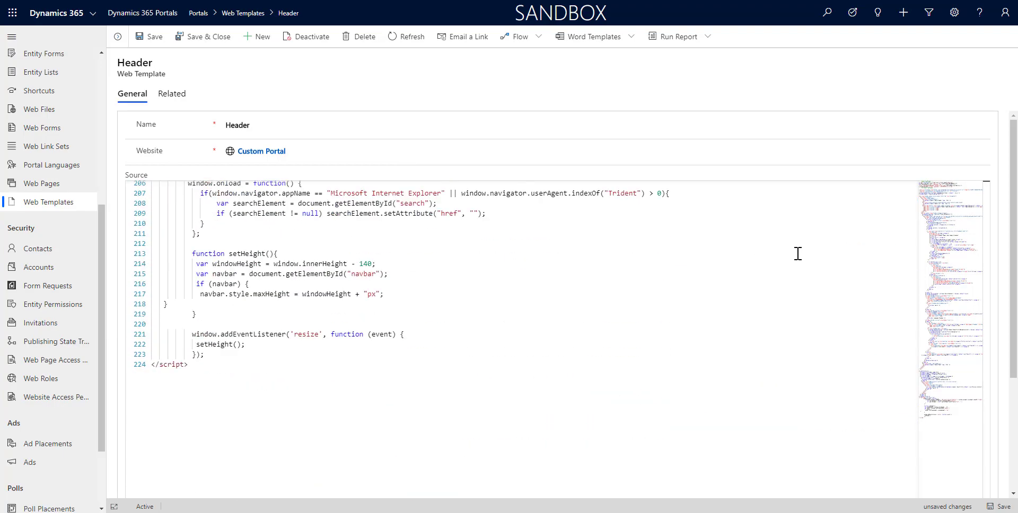
pyautogui.scroll(-3, 832, 255)
pyautogui.click(212, 152)
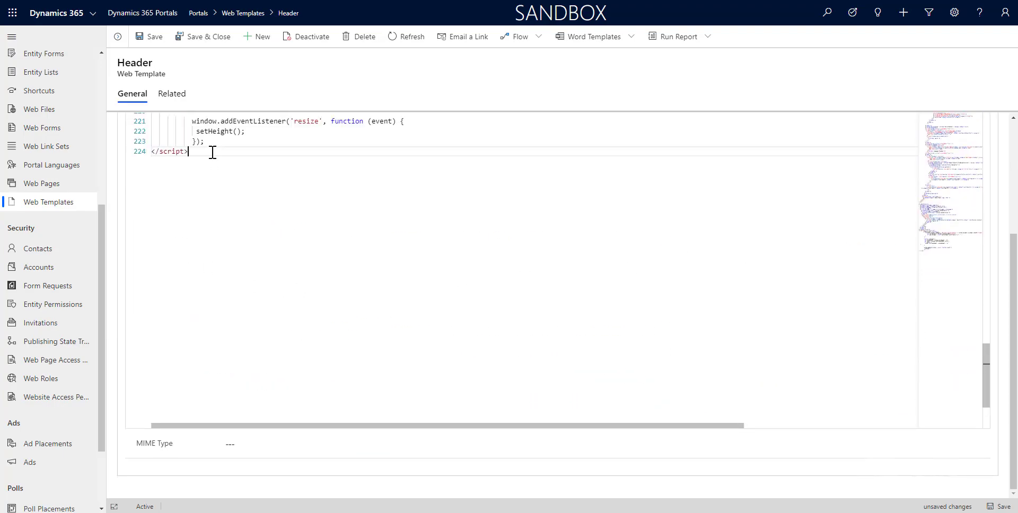
pyautogui.press('Return')
pyautogui.hotkey('ctrl', 'v')
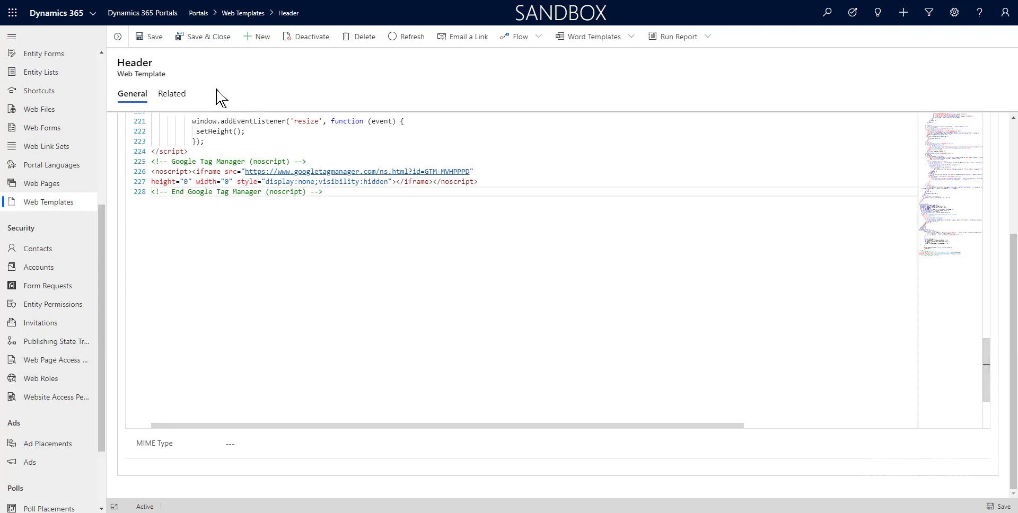
pyautogui.click(204, 36)
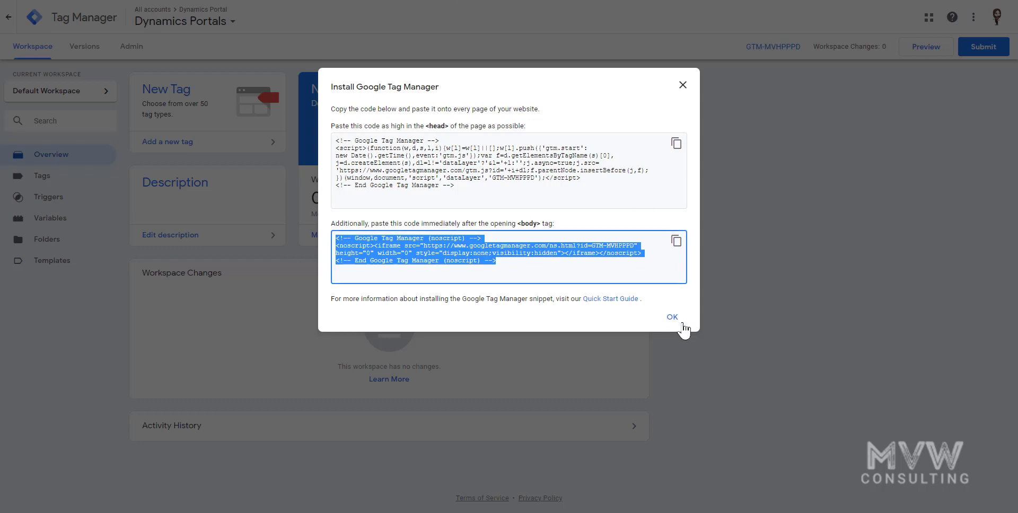
# Dismiss the Install Google Tag Manager snippet dialog and view the container's built-in variables
pyautogui.click(673, 317)
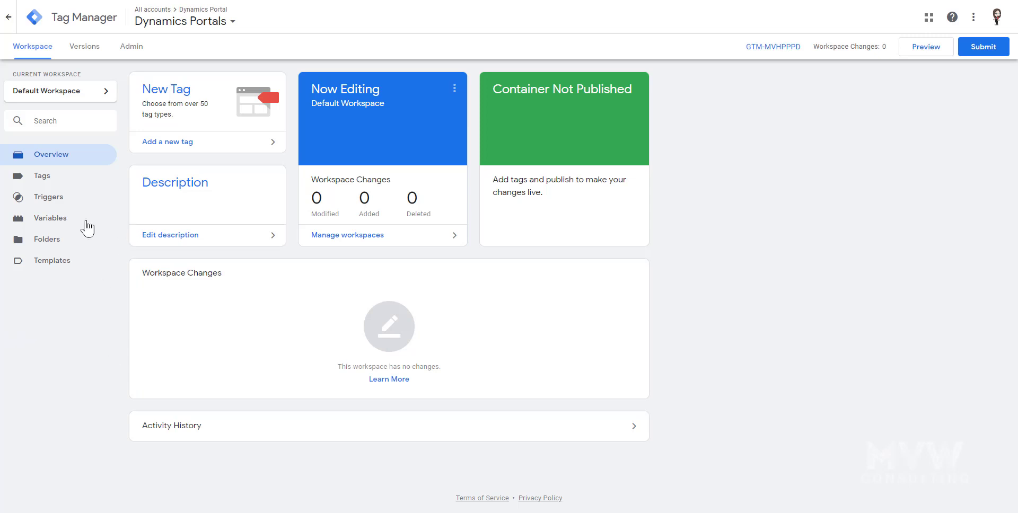
pyautogui.click(58, 227)
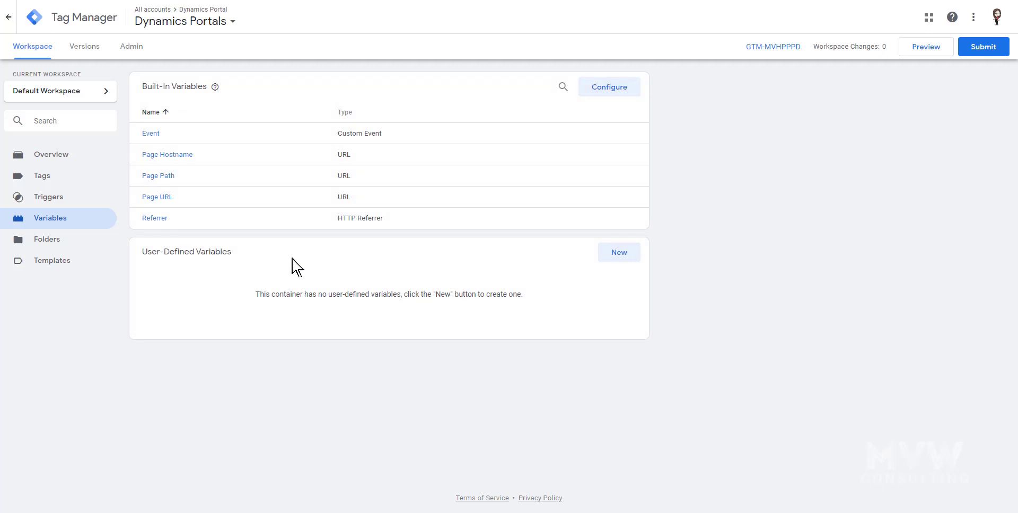
# Create a new user-defined variable of type Google Analytics Settings
pyautogui.click(620, 253)
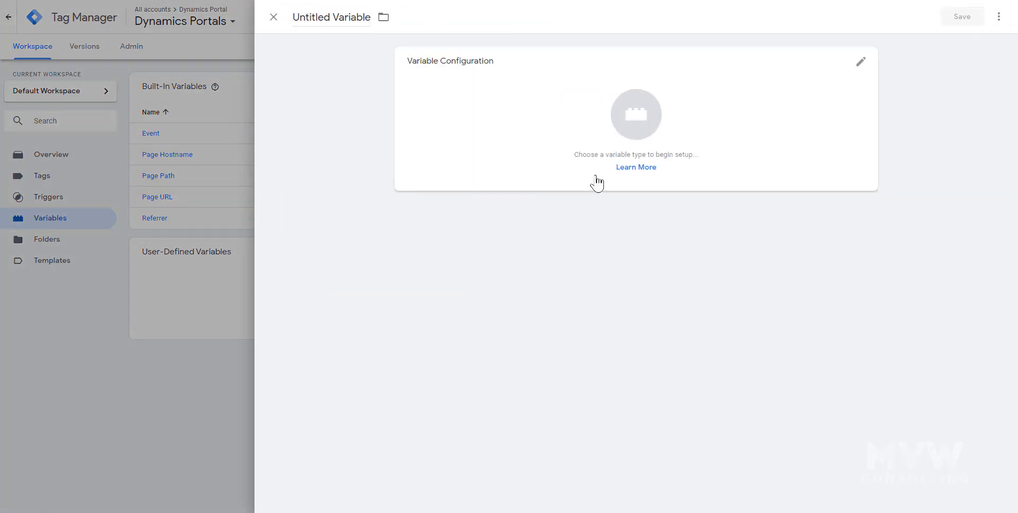
pyautogui.click(801, 88)
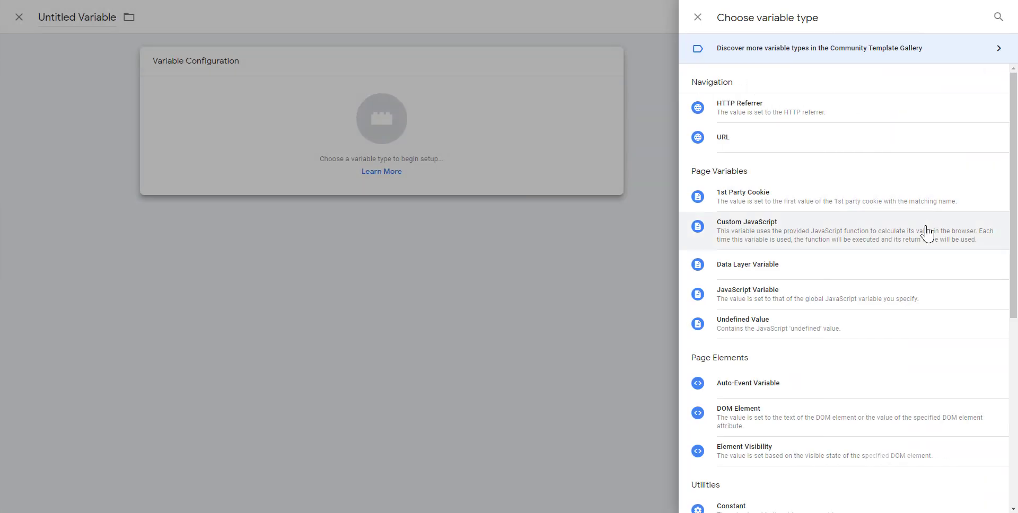
pyautogui.scroll(-1, 928, 232)
pyautogui.scroll(-3, 928, 231)
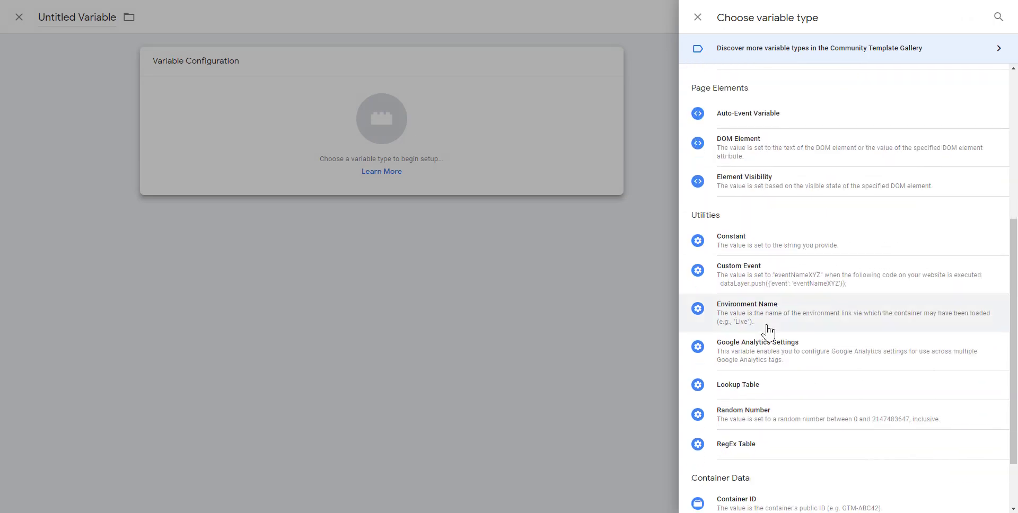
pyautogui.click(850, 352)
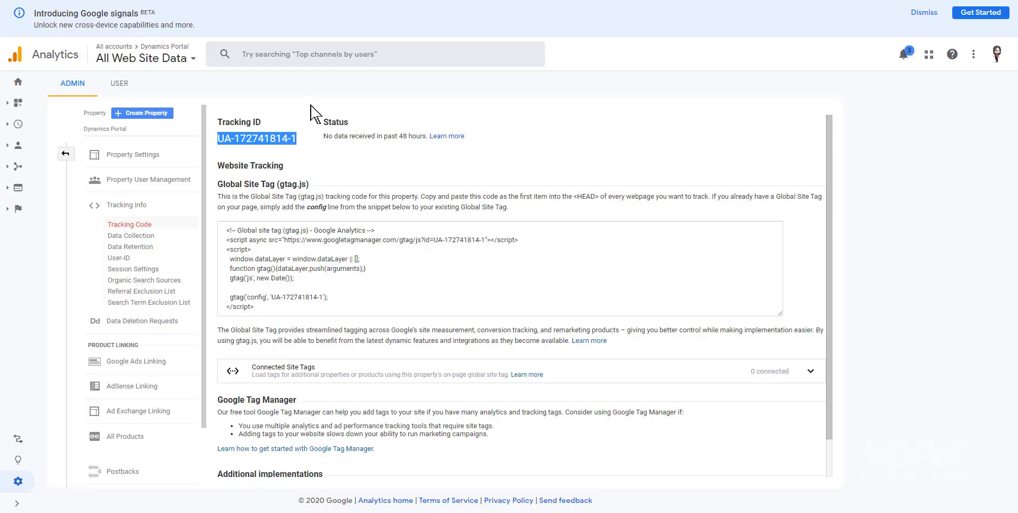
# Paste the Analytics tracking ID into the variable and save it as 'Google Analytics ID'
pyautogui.rightClick(265, 137)
pyautogui.click(297, 148)
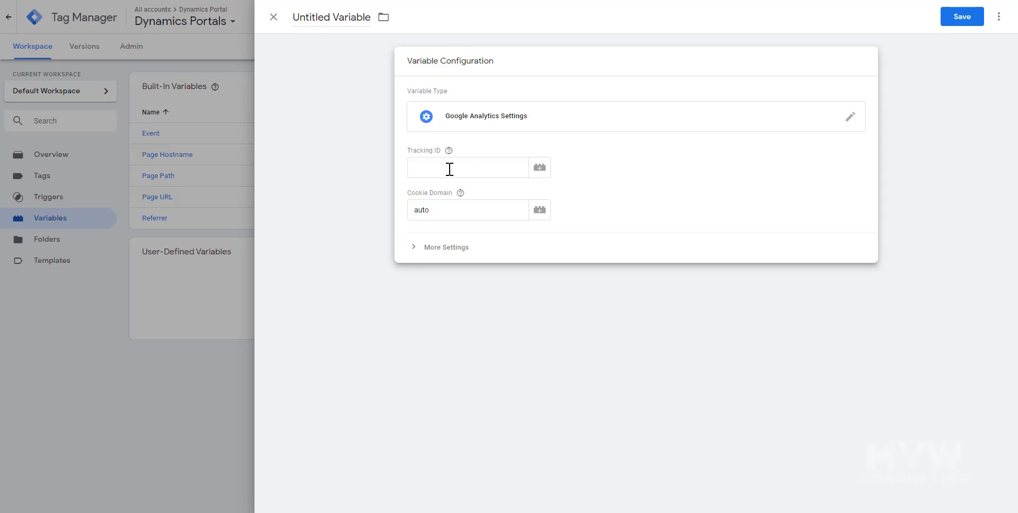
pyautogui.click(448, 166)
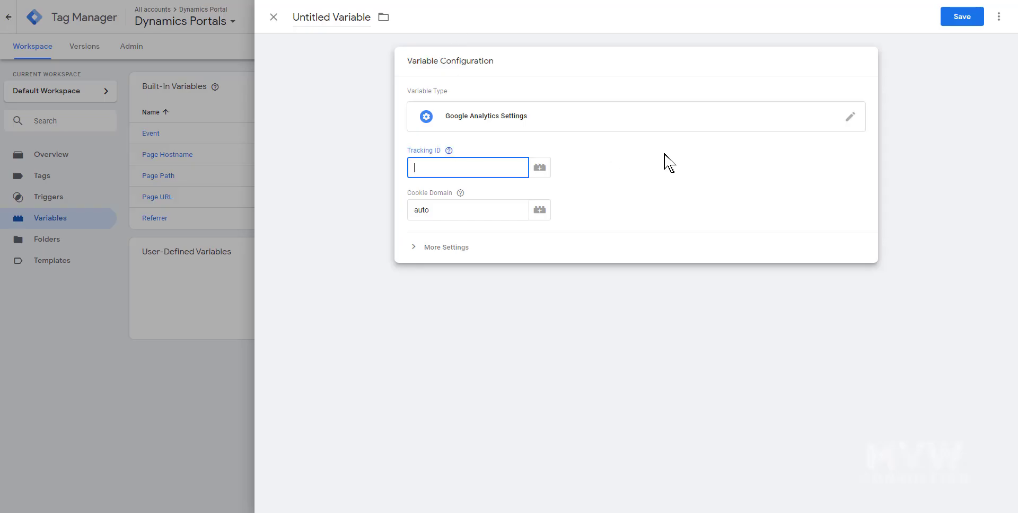
pyautogui.hotkey('ctrl', 'v')
pyautogui.click(949, 19)
pyautogui.moveTo(545, 154); pyautogui.dragTo(469, 148)
pyautogui.write('ID')
pyautogui.click(600, 174)
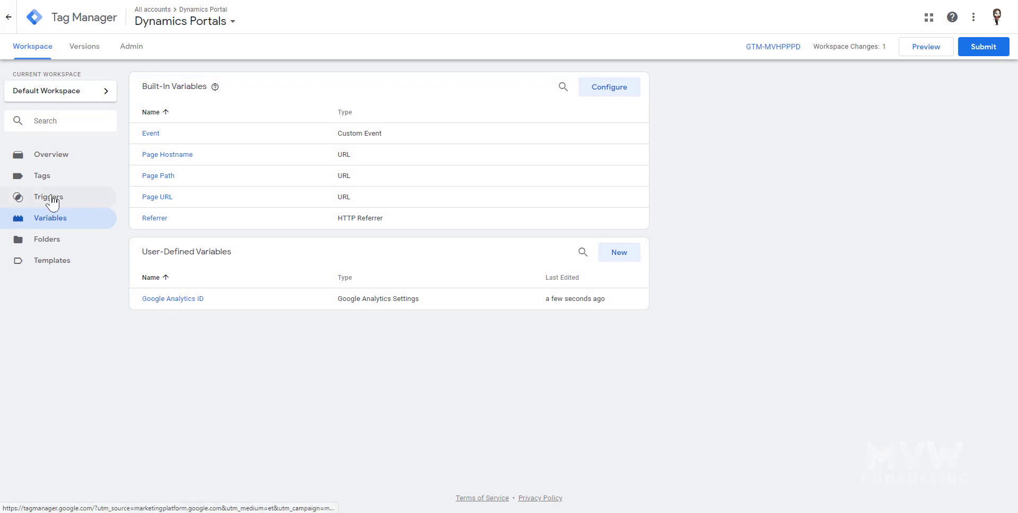
# Create a new Universal Analytics tag using the {{Google Analytics ID}} settings variable
pyautogui.click(45, 179)
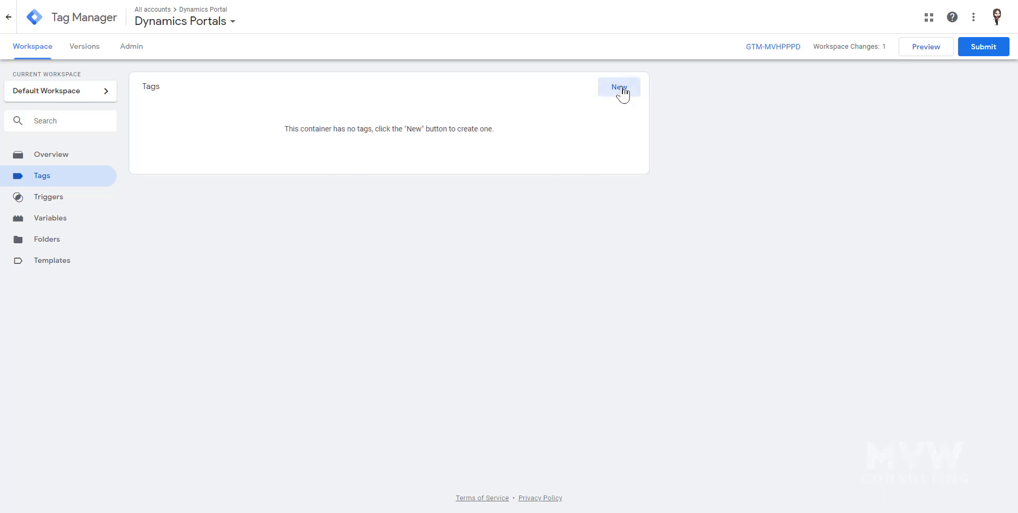
pyautogui.click(620, 89)
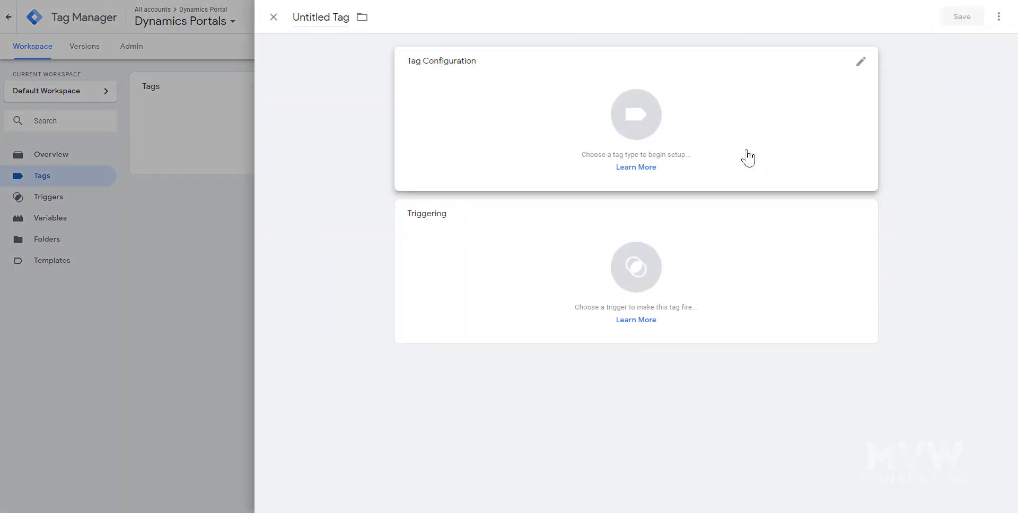
pyautogui.click(751, 162)
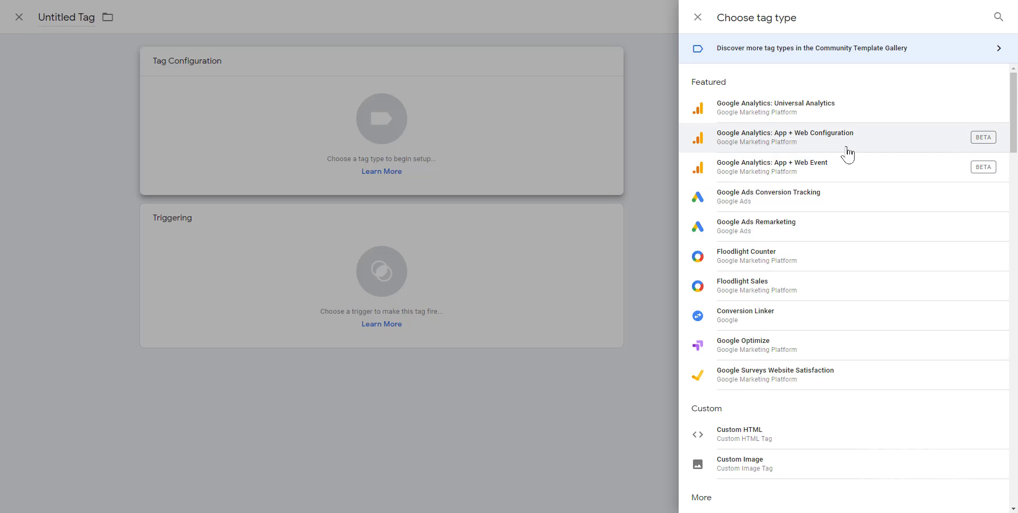
pyautogui.click(843, 113)
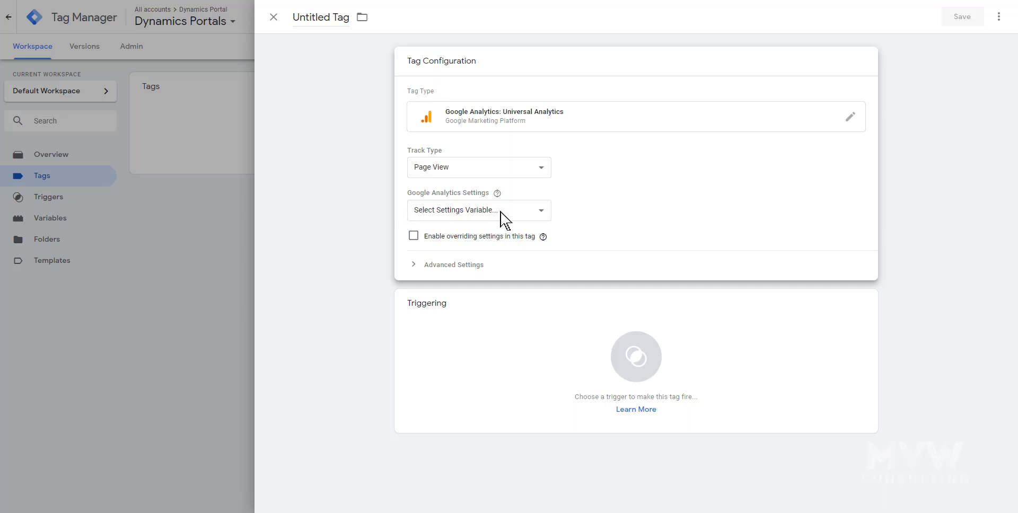
pyautogui.click(543, 212)
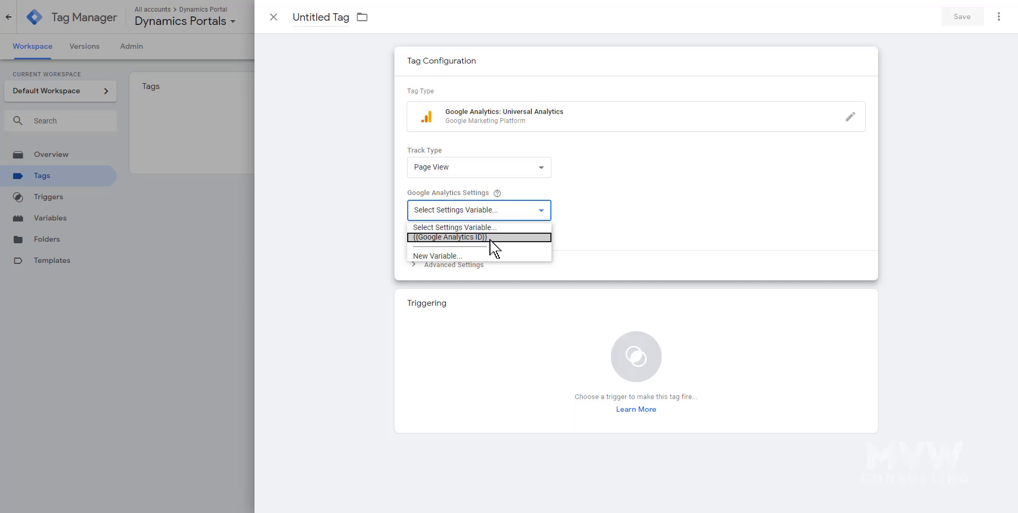
pyautogui.click(549, 239)
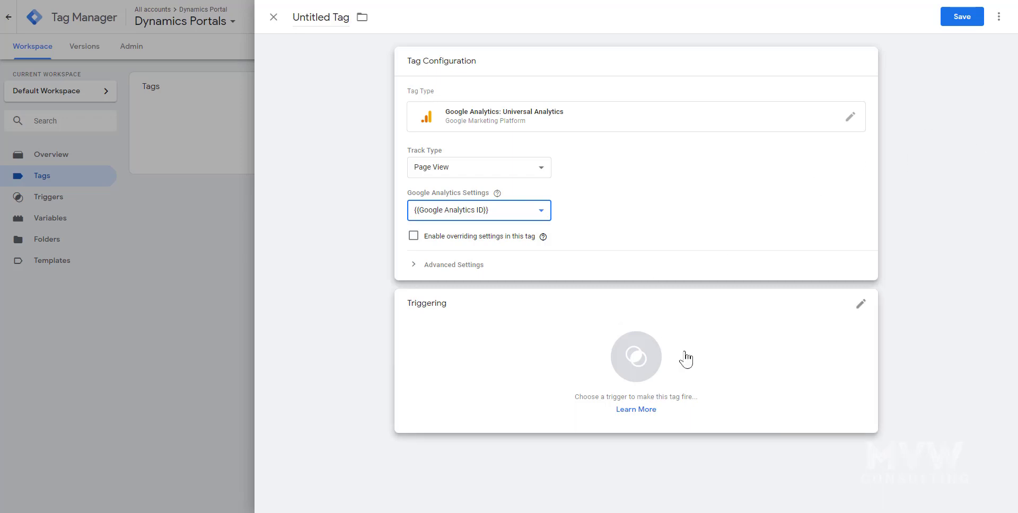
# Trigger the tag on All Pages and save it as 'Google Analytics Universal Analytics'
pyautogui.click(724, 362)
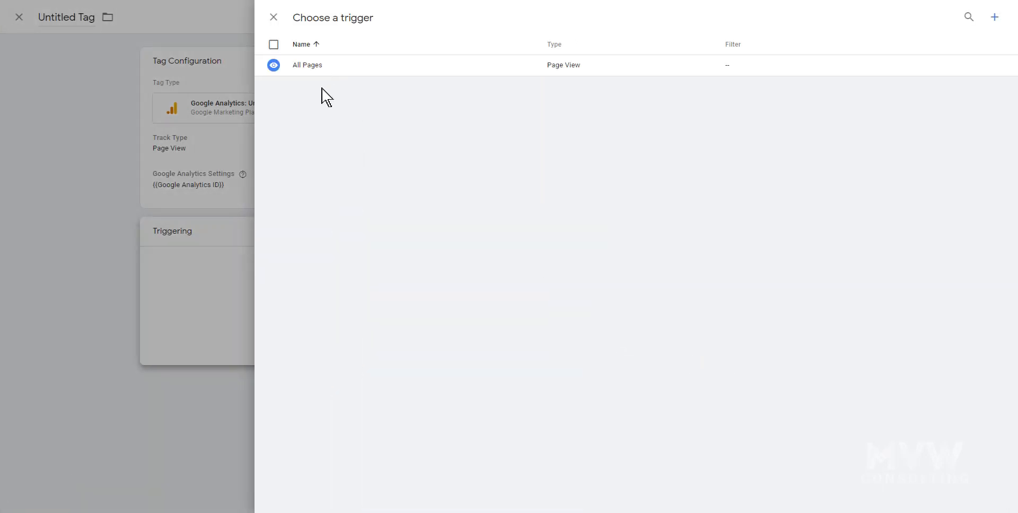
pyautogui.click(323, 72)
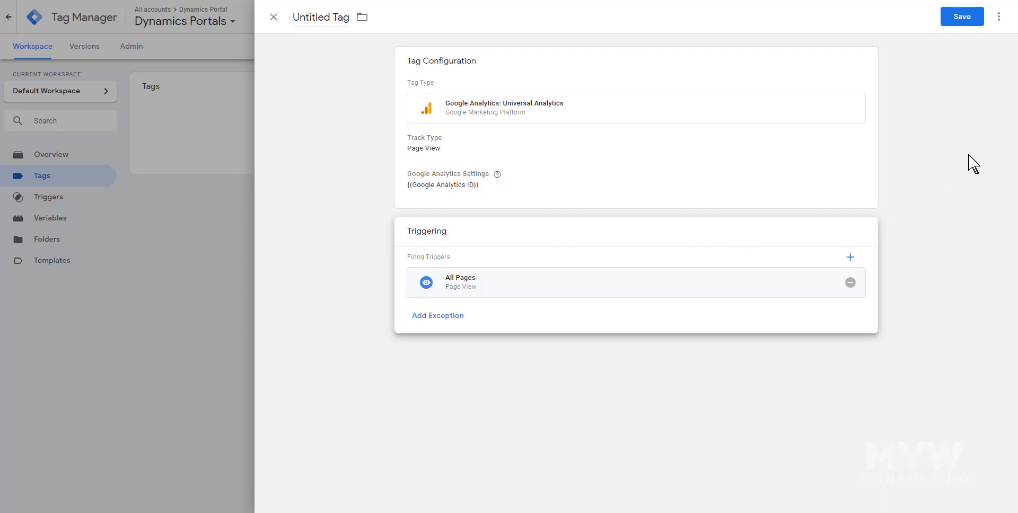
pyautogui.click(960, 17)
pyautogui.click(557, 148)
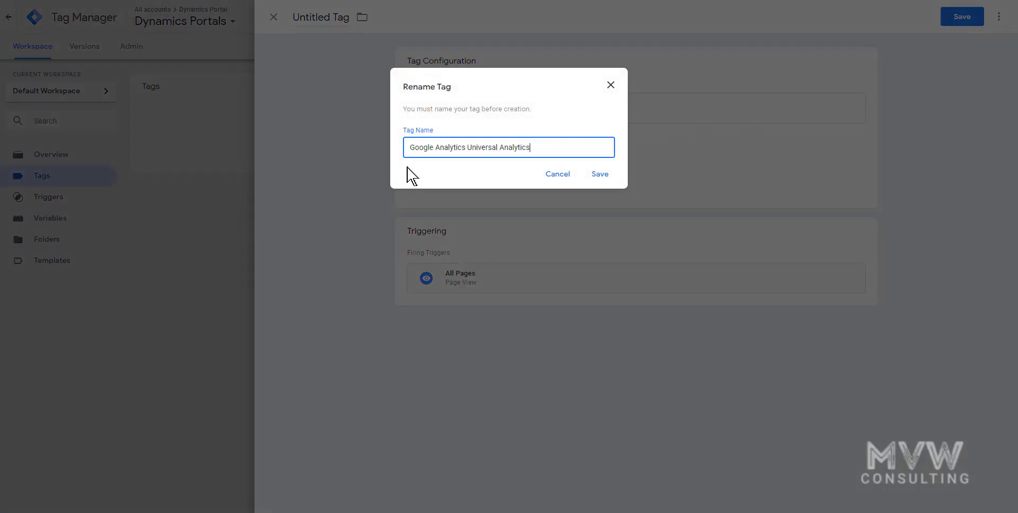
pyautogui.click(601, 175)
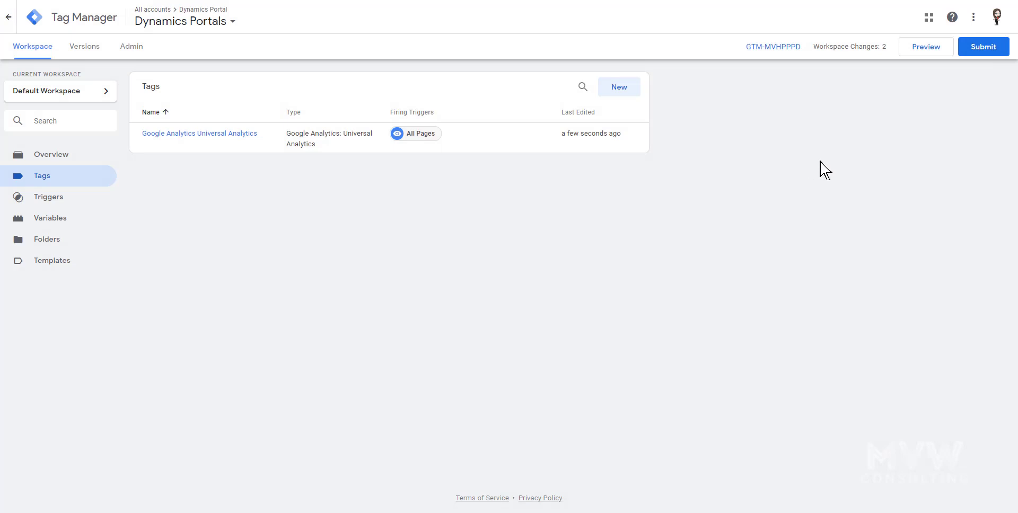
# Publish the workspace as version 'Google Analytics', describing the added GA Tracking ID and all-pages tag
pyautogui.click(983, 48)
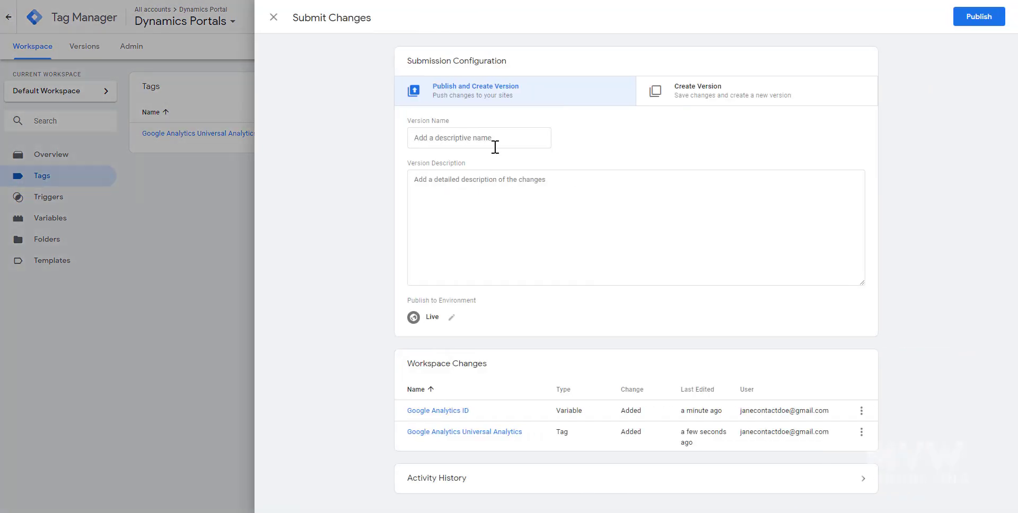
pyautogui.click(506, 137)
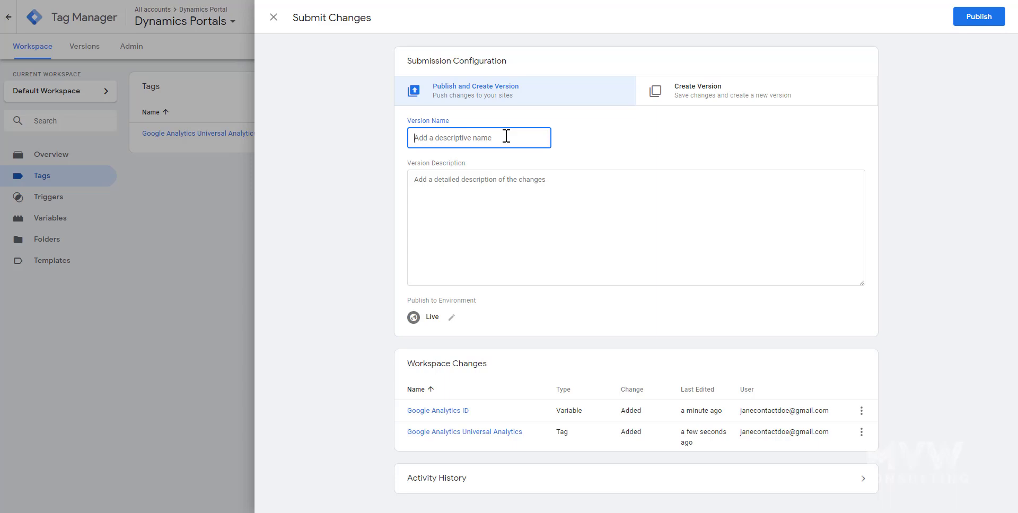
pyautogui.write('Google Analytics')
pyautogui.click(544, 201)
pyautogui.write('Add')
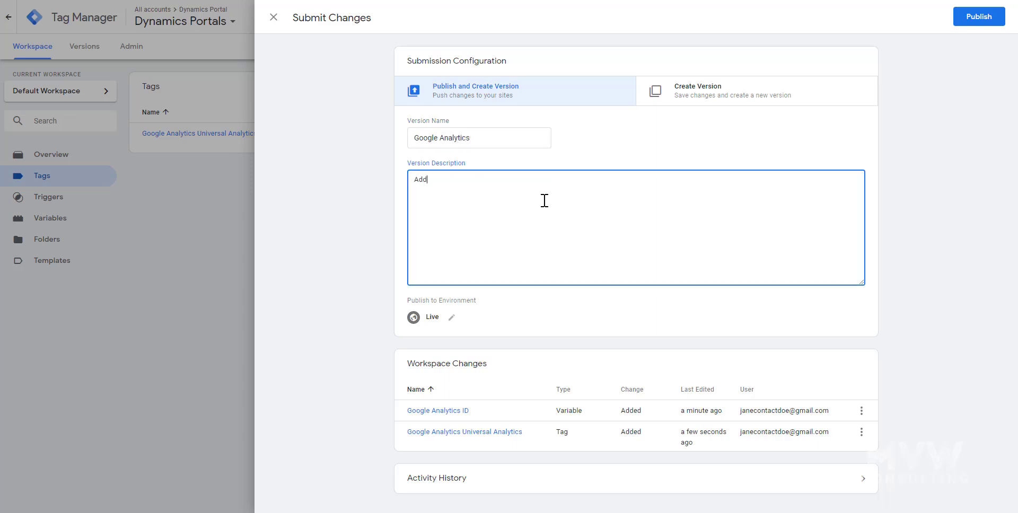
pyautogui.write('ed the GA Tracking ID, and set the tag for this to work on all pages of the portal.')
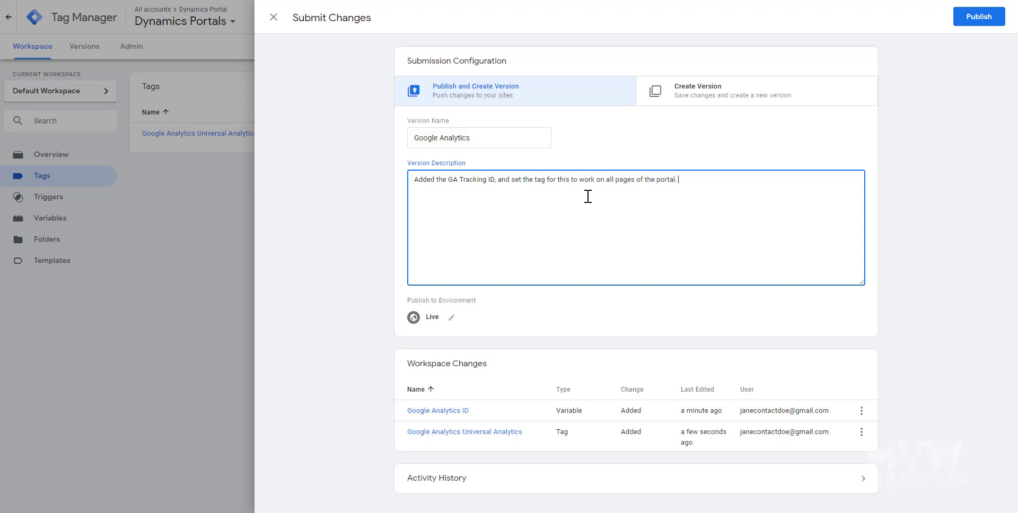
pyautogui.click(976, 19)
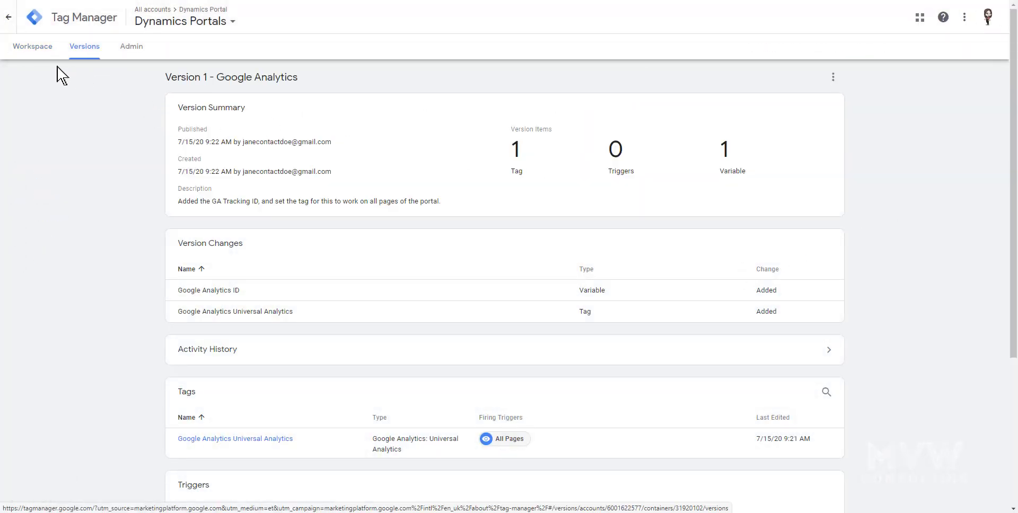
# Put the Default Workspace into preview mode and switch to the portal tab to test tracking
pyautogui.click(32, 53)
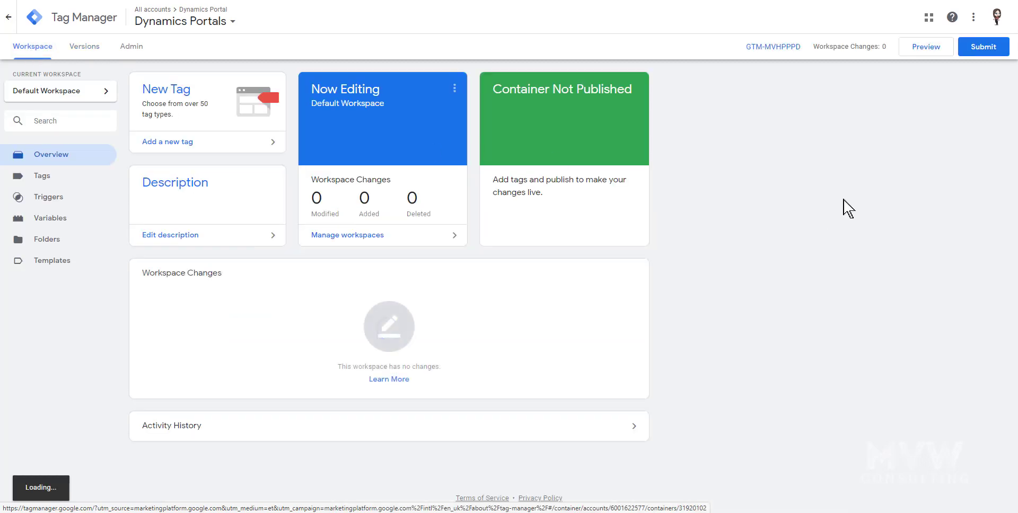
pyautogui.click(928, 48)
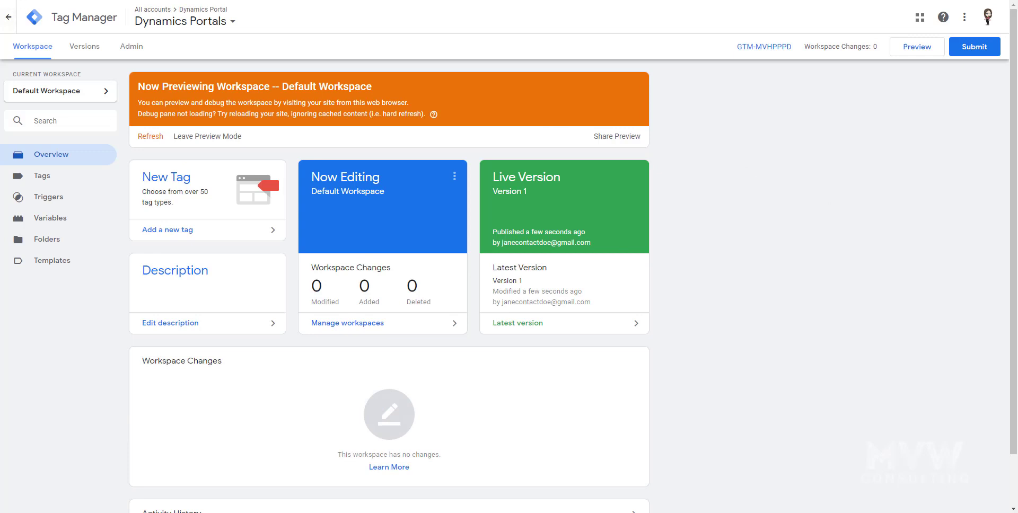
pyautogui.hotkey('ctrl', 'Tab')
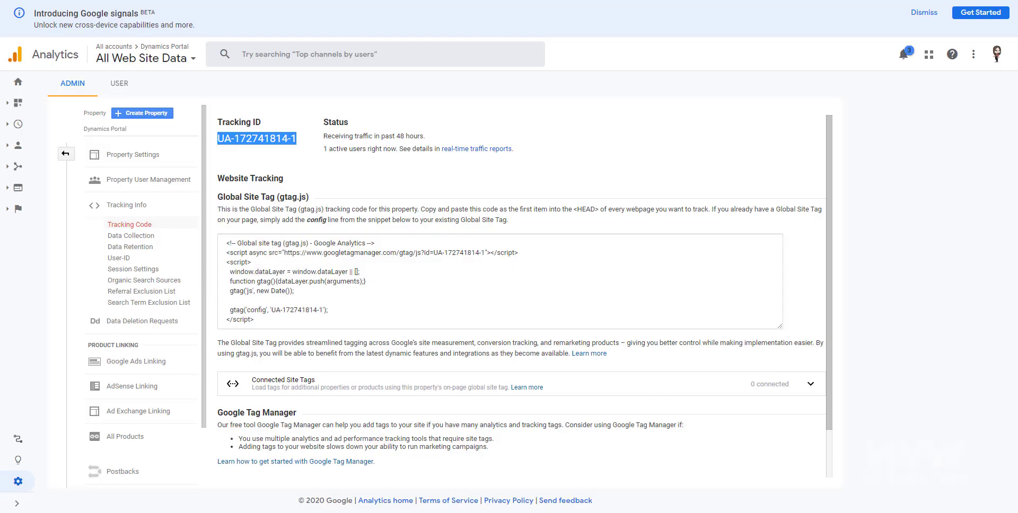
# Load the Analytics Home dashboard, visit the portal's sign-in page, then check live traffic
pyautogui.click(19, 84)
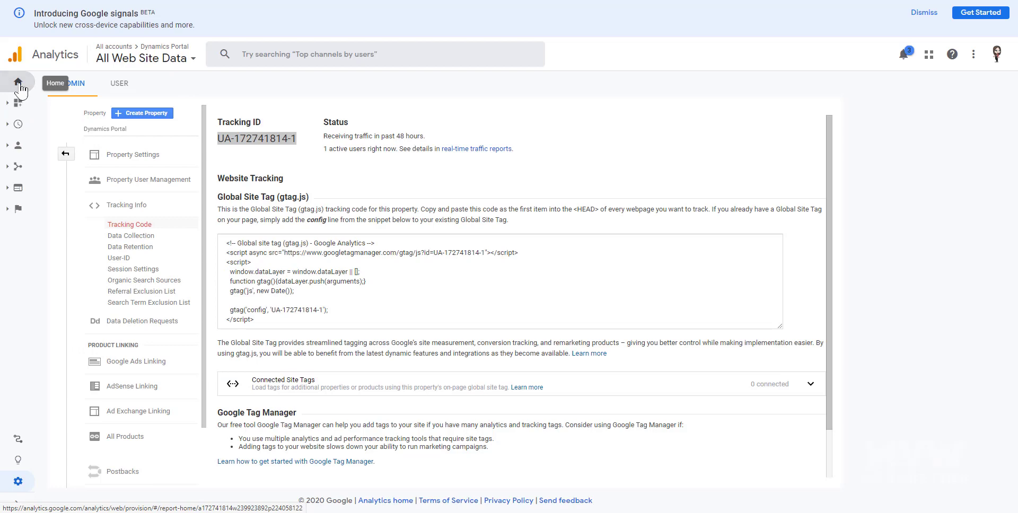
pyautogui.click(19, 85)
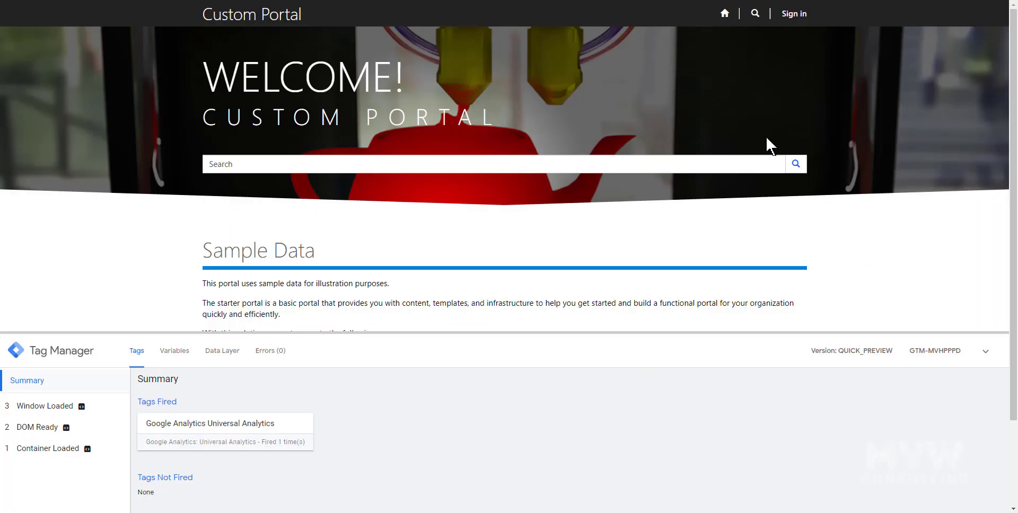
pyautogui.click(794, 13)
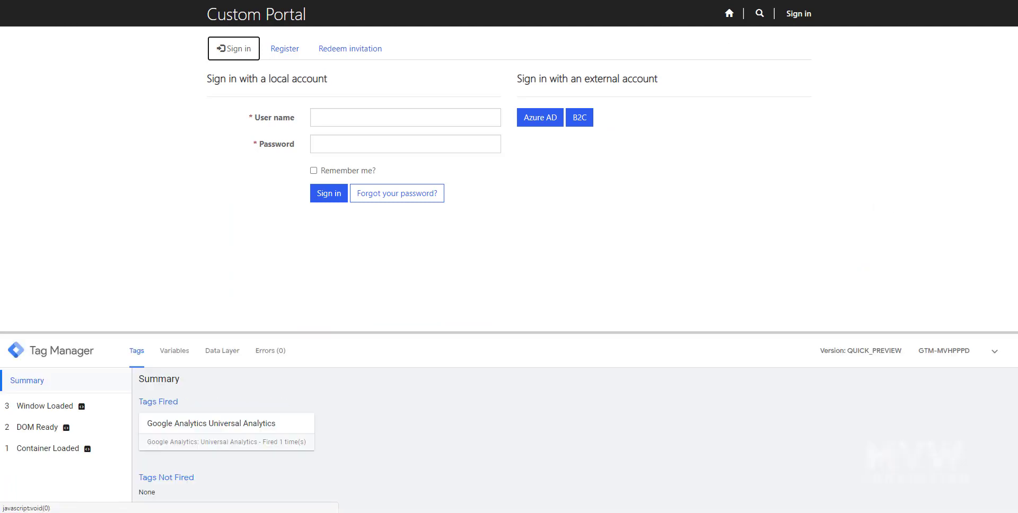
pyautogui.hotkey('ctrl', 'Tab')
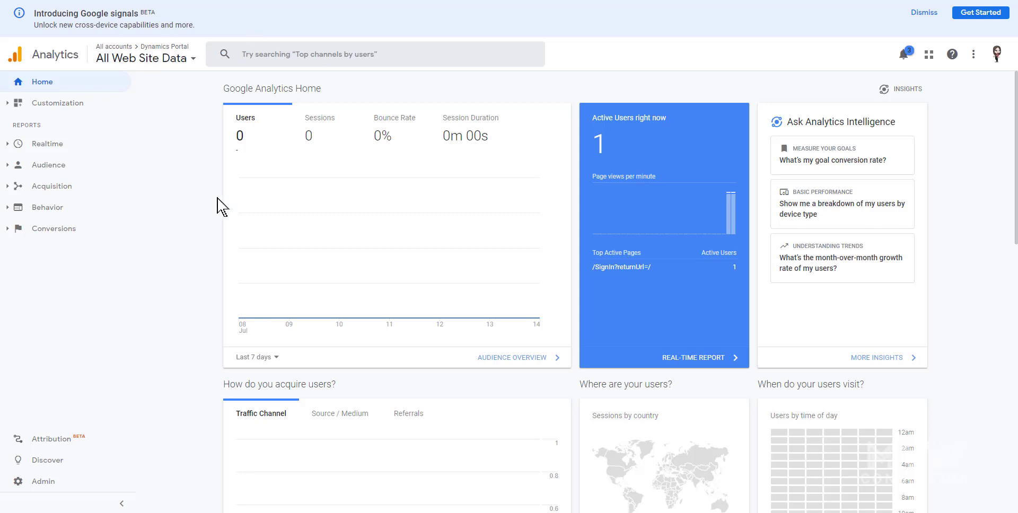